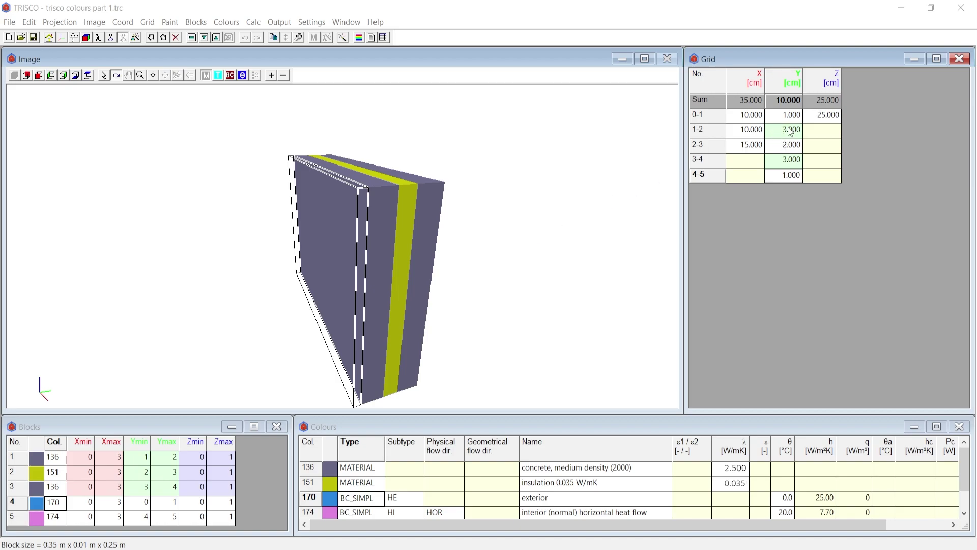
# Highlight the Y grid layers one after another from 0-1 to 4-5 in the model image.
pyautogui.click(787, 119)
pyautogui.click(785, 136)
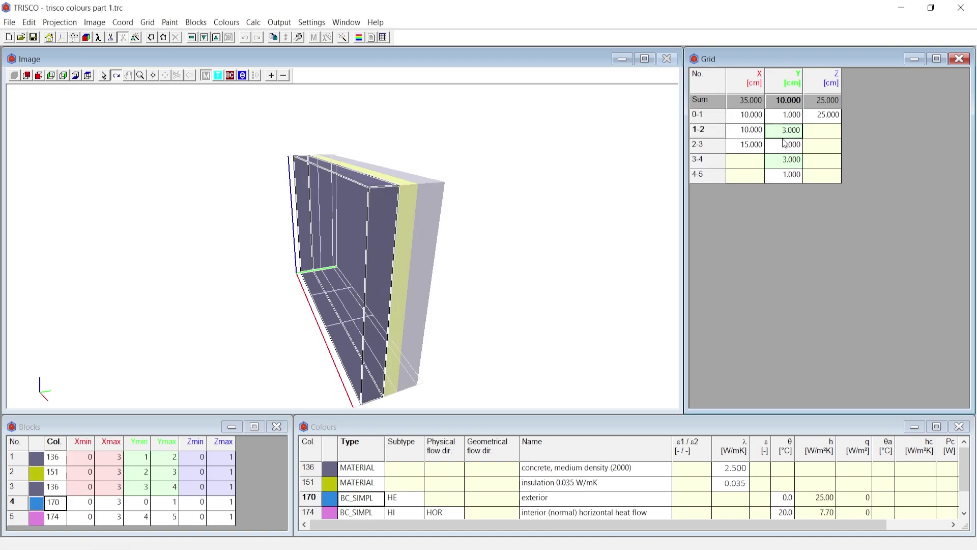
pyautogui.click(786, 146)
pyautogui.click(786, 161)
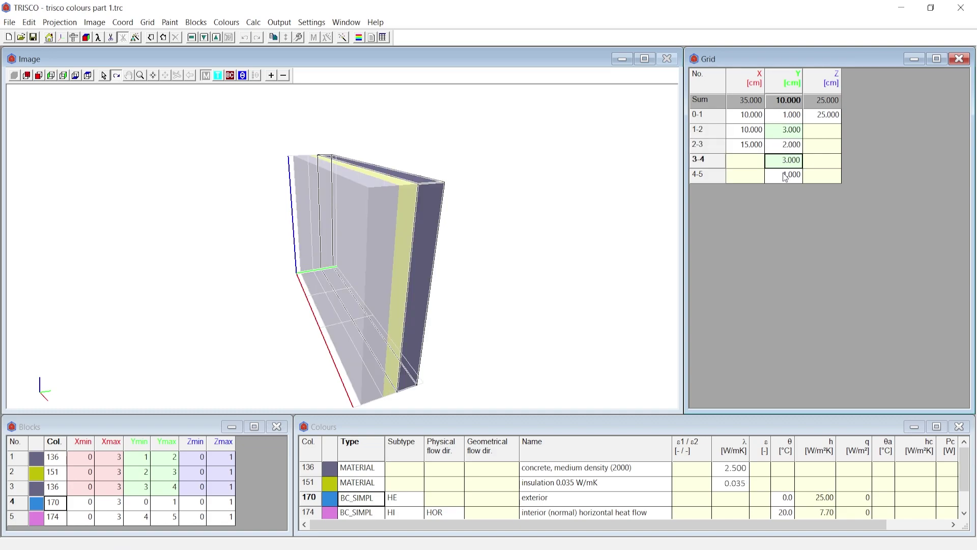
pyautogui.click(785, 176)
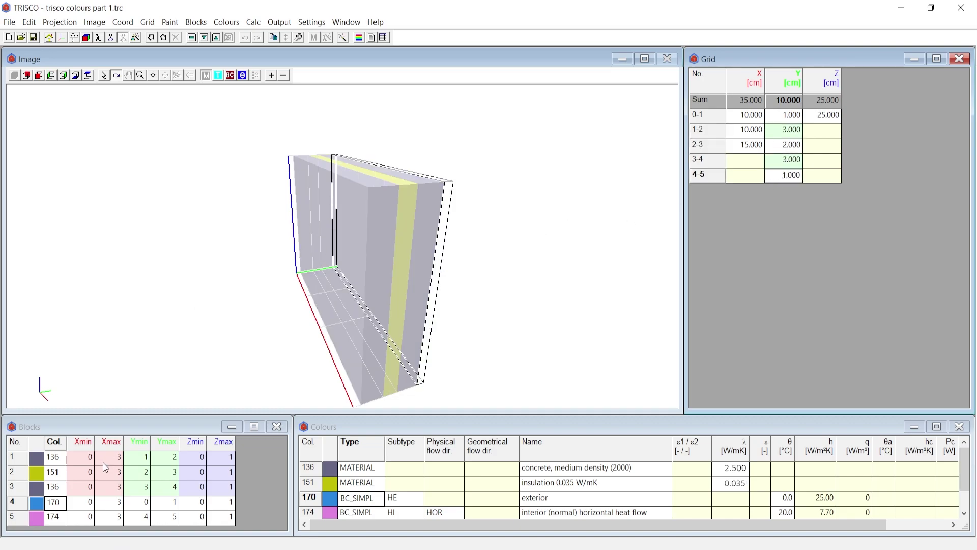
# Set Ymax of the exterior boundary block in row 4 (colour 170) to 2.
pyautogui.click(55, 504)
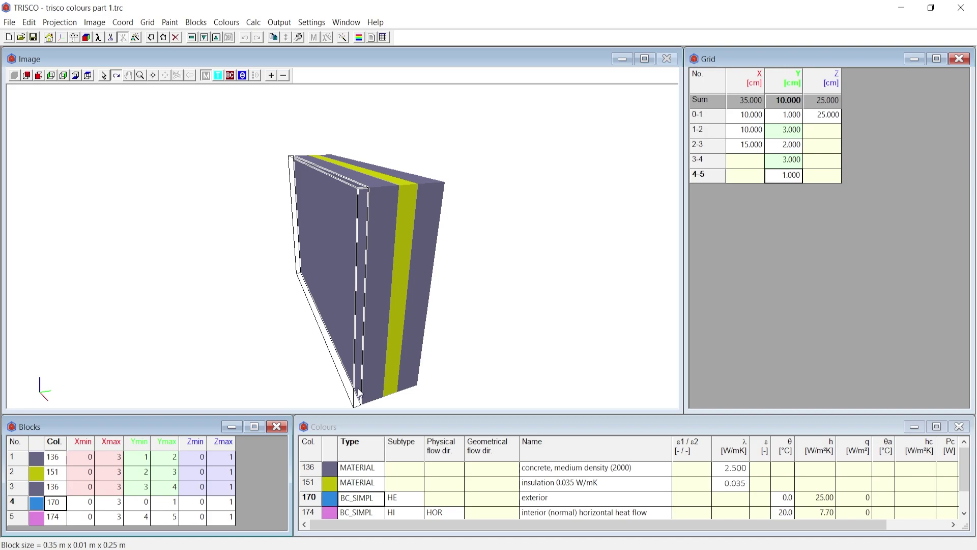
pyautogui.click(176, 507)
pyautogui.write('2')
pyautogui.press('Return')
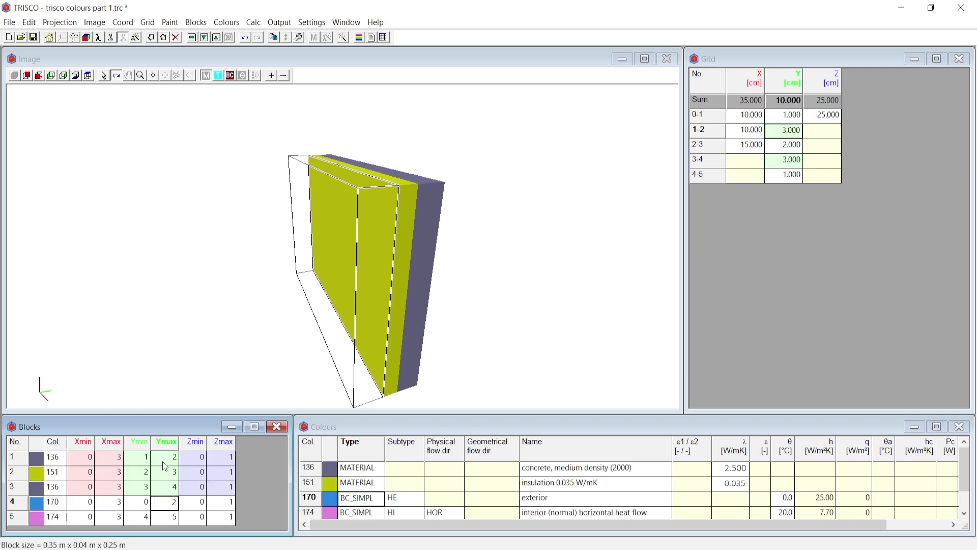
# Compare the extents of the concrete block in row 1 and the exterior block in row 4.
pyautogui.click(62, 460)
pyautogui.click(55, 502)
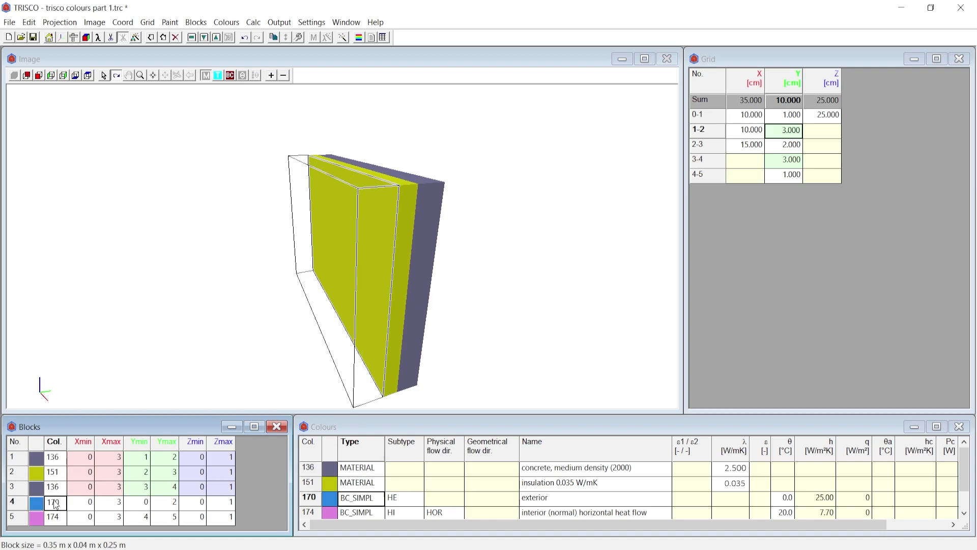
pyautogui.click(62, 461)
pyautogui.click(59, 504)
pyautogui.click(65, 464)
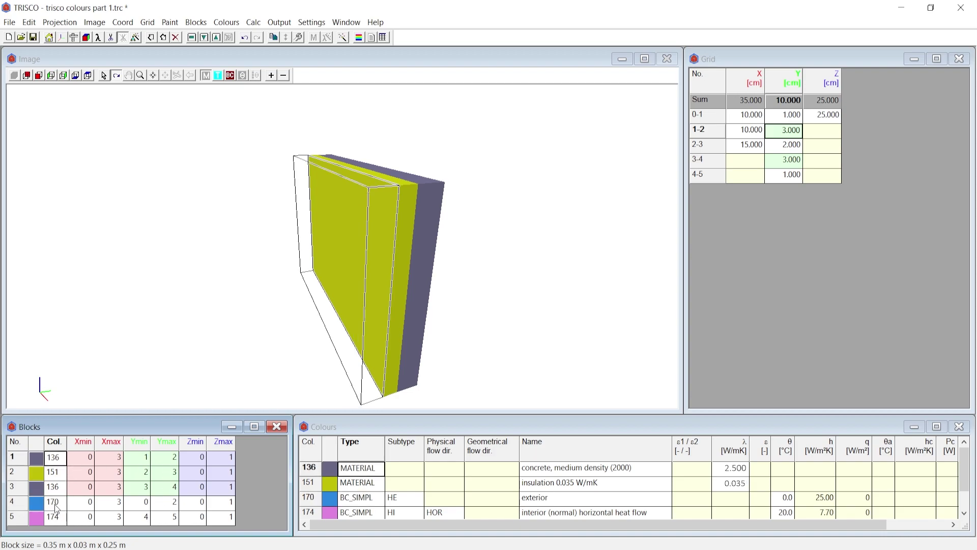
pyautogui.click(57, 506)
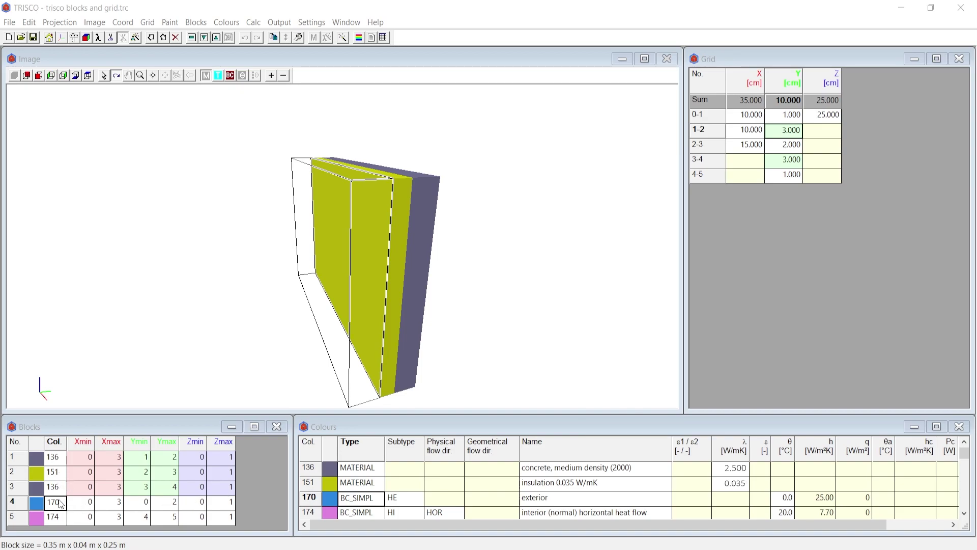
pyautogui.click(64, 509)
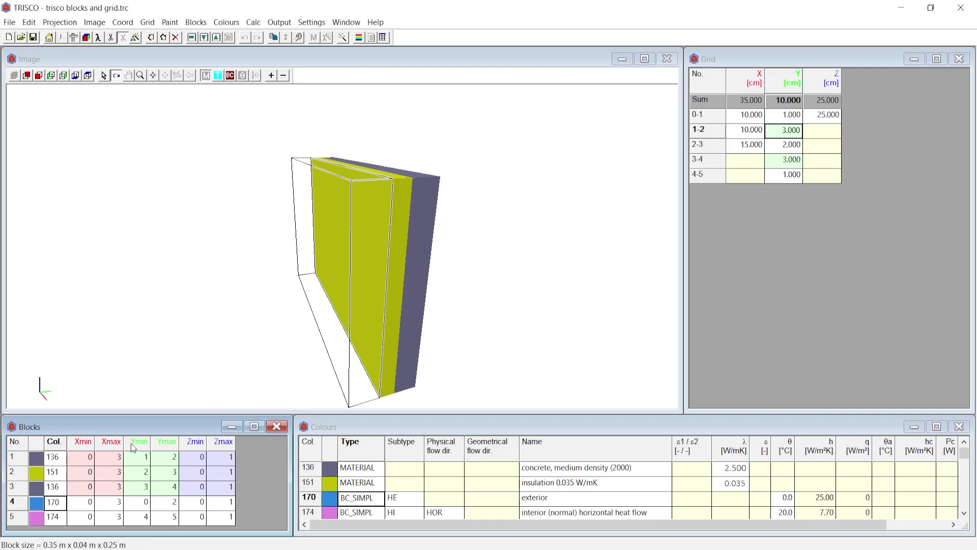
# Move the exterior block (colour 170) from row 4 to directly after the first concrete block.
pyautogui.click(192, 41)
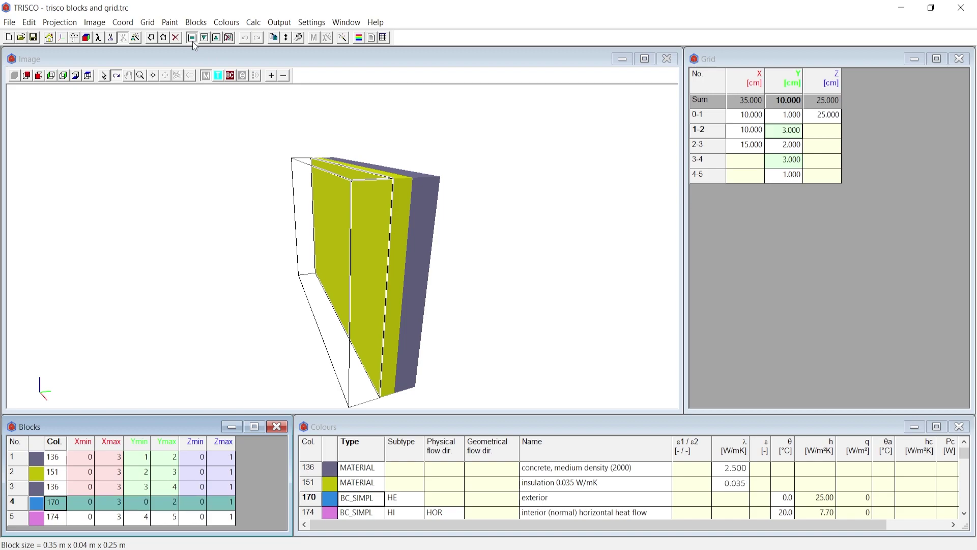
pyautogui.click(192, 42)
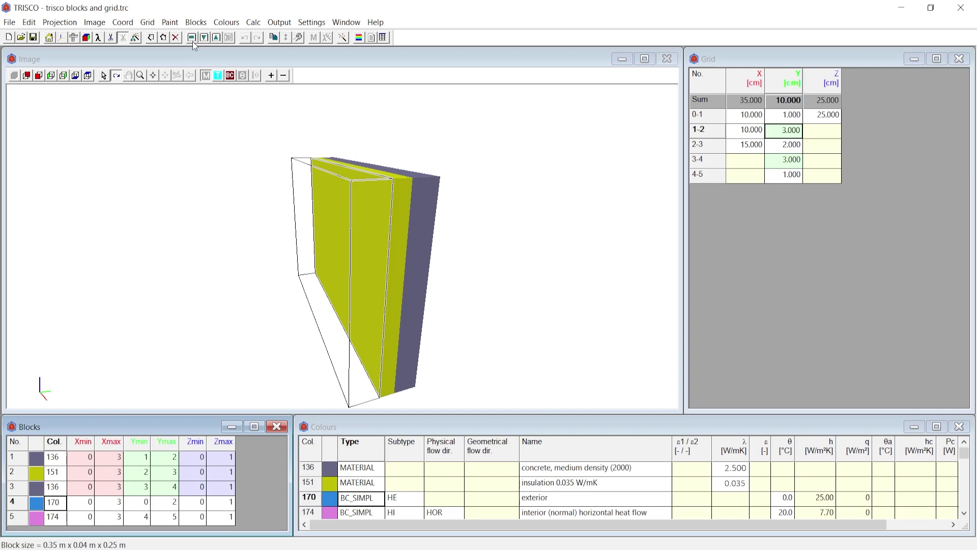
pyautogui.click(21, 504)
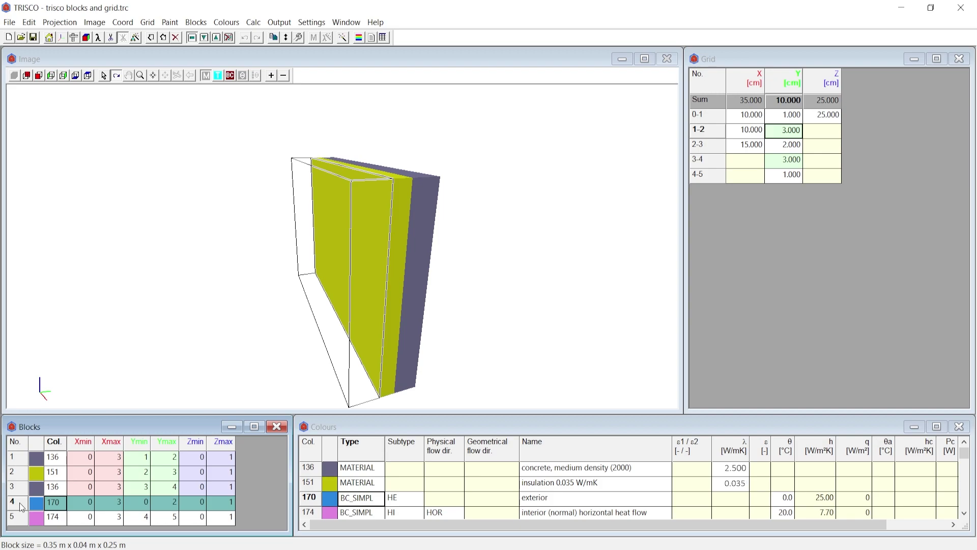
pyautogui.click(55, 458)
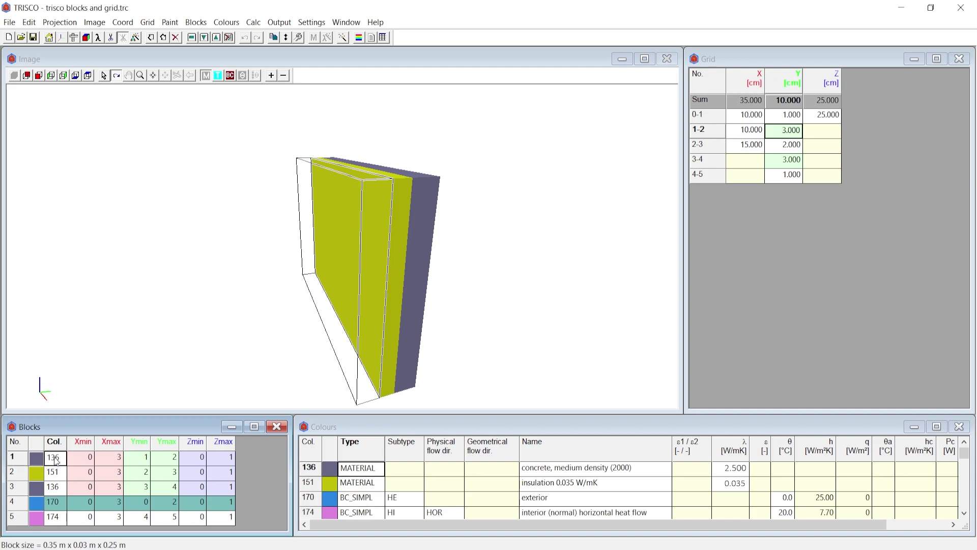
pyautogui.click(259, 79)
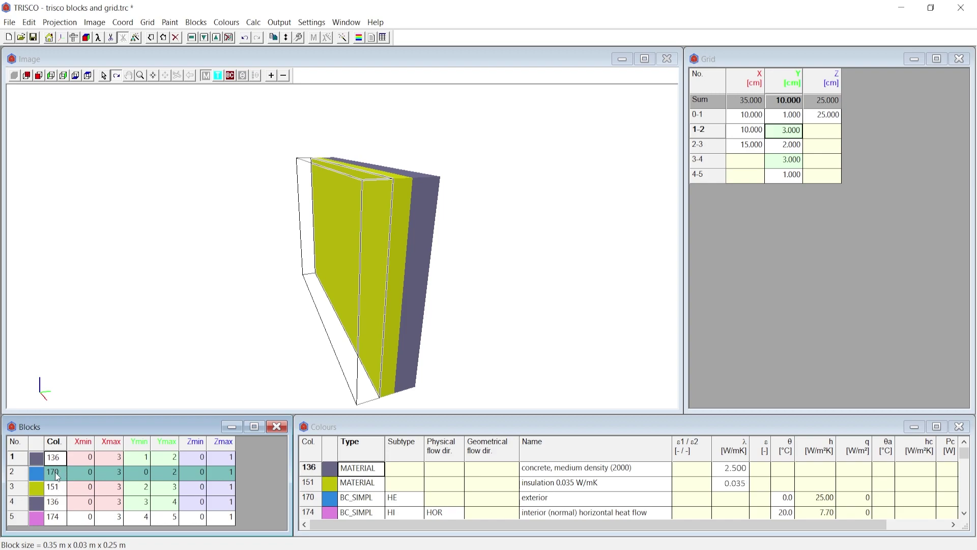
# Set the exterior block's Ymax to 4 and move the first concrete block below it in the block order.
pyautogui.click(171, 473)
pyautogui.write('4')
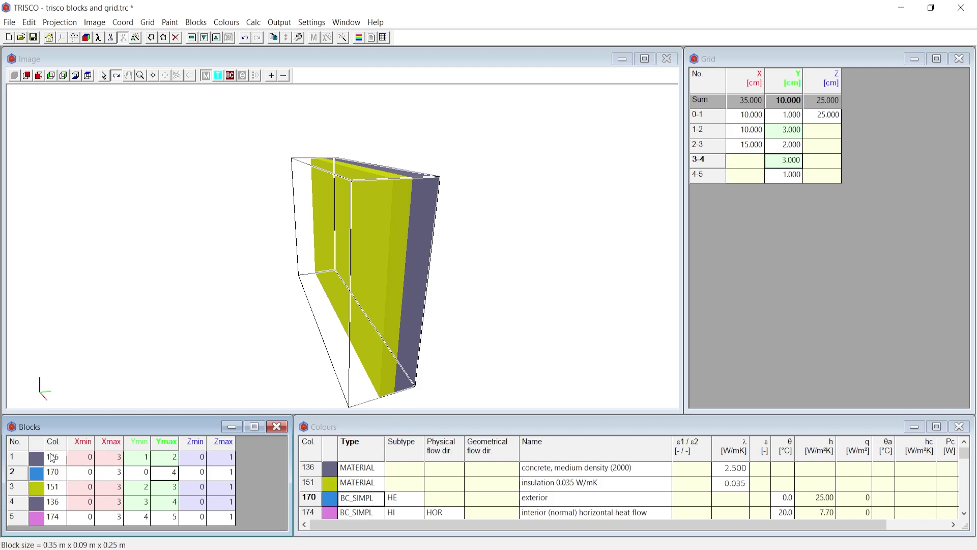
pyautogui.click(15, 461)
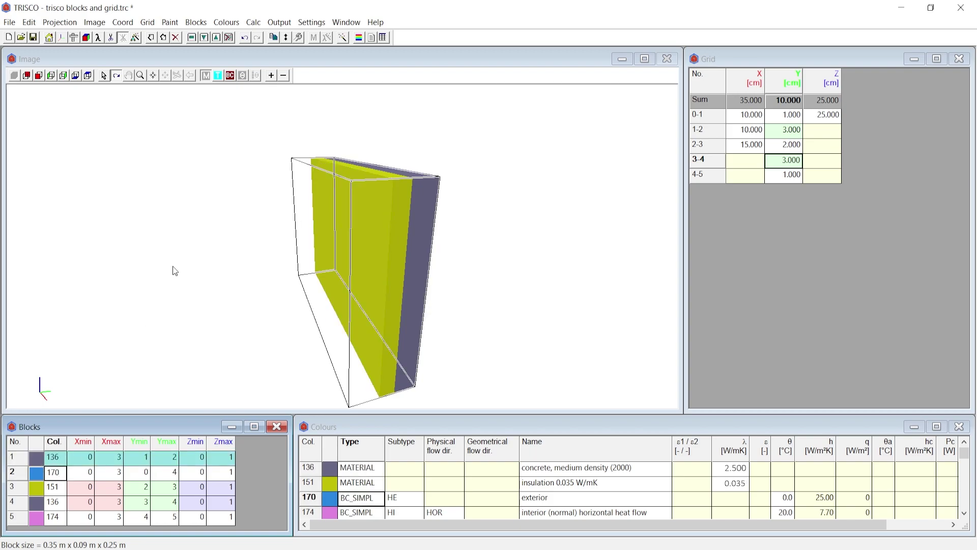
pyautogui.click(287, 40)
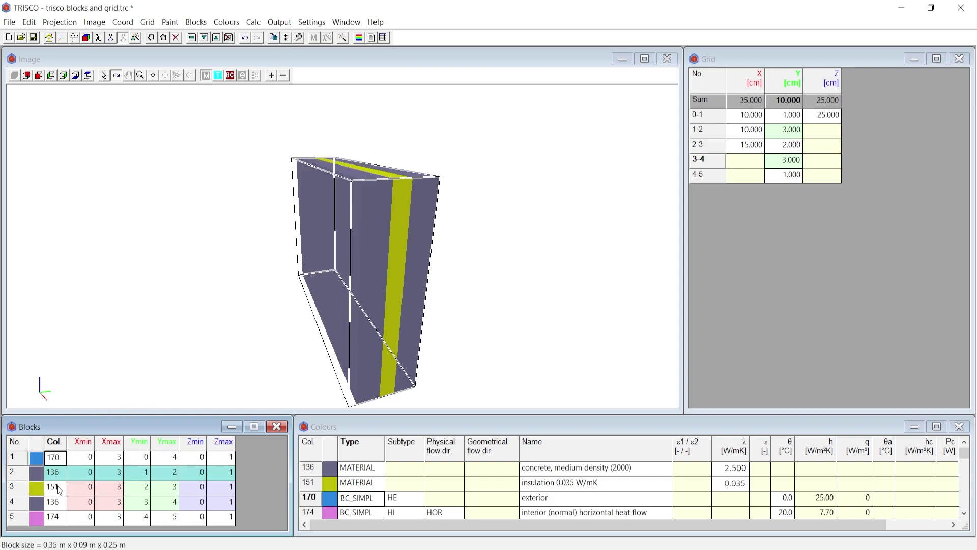
# Extend the block selection from row 2 through row 5 and clear it again.
pyautogui.click(11, 491)
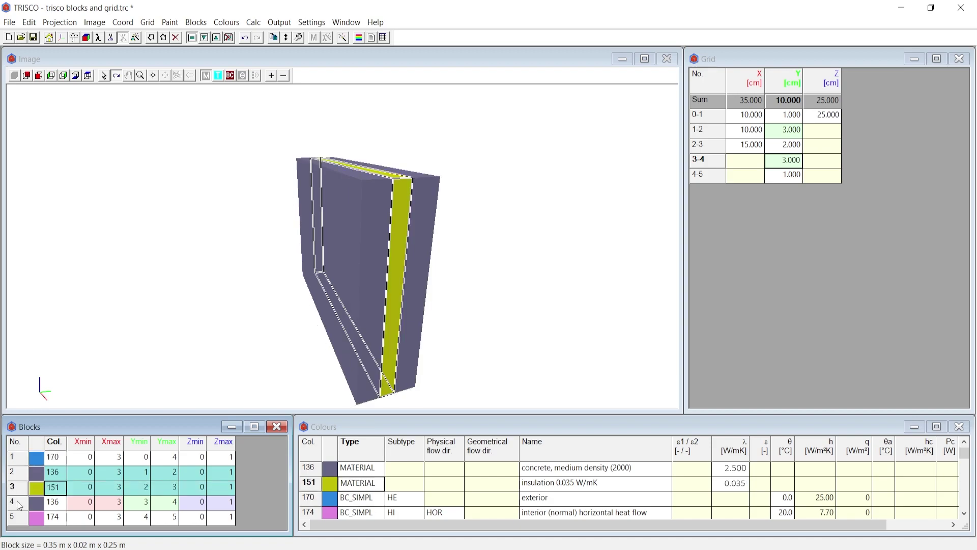
pyautogui.click(18, 504)
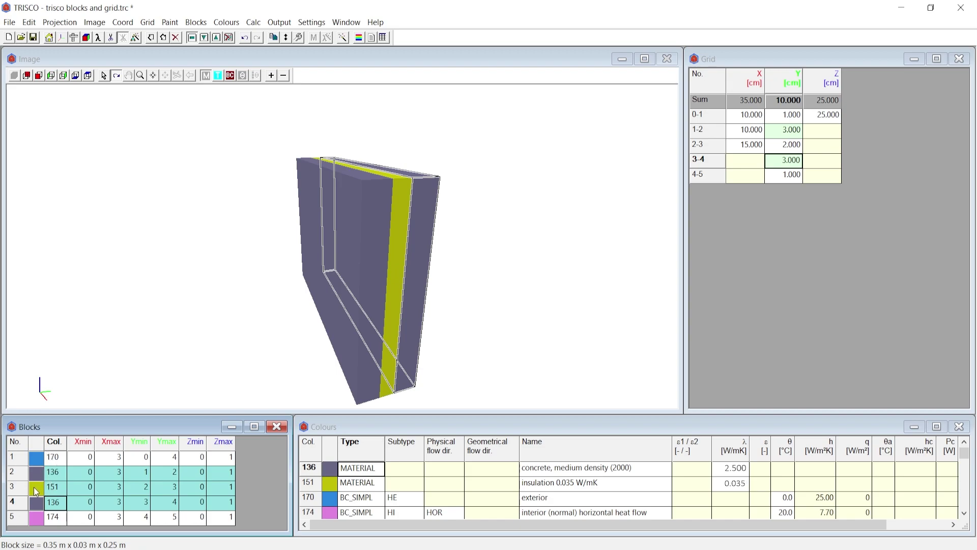
pyautogui.click(20, 521)
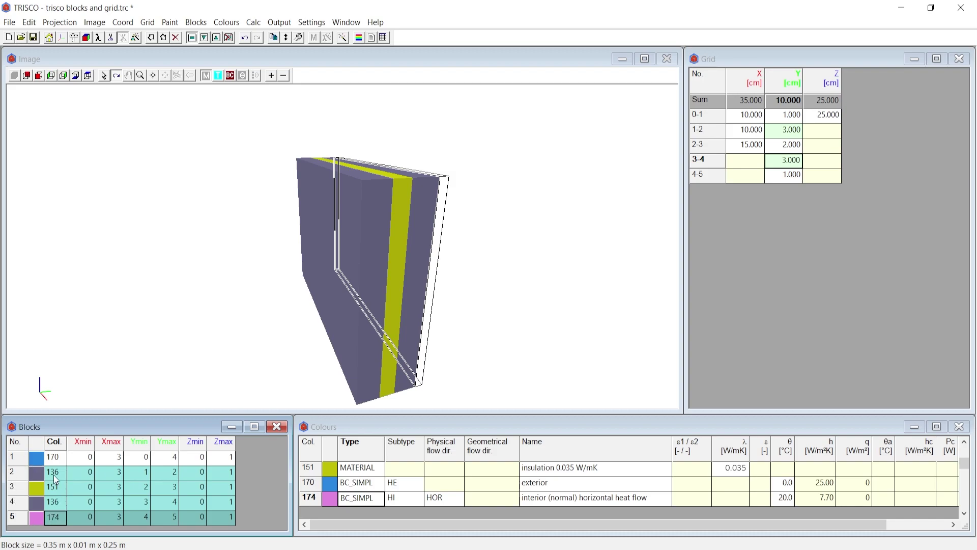
pyautogui.click(230, 38)
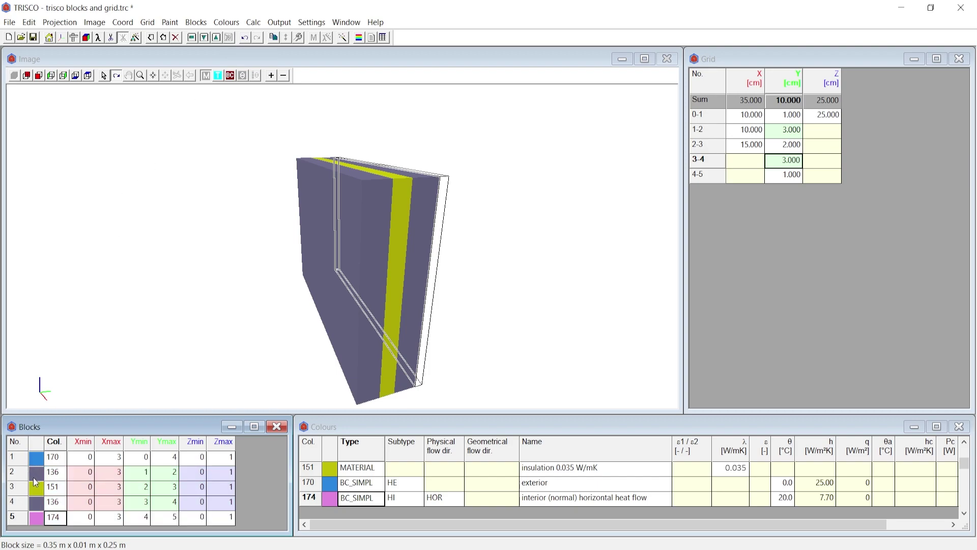
# Select the blocks from the insulation block in row 3 upward, and the blocks from it downward.
pyautogui.click(36, 481)
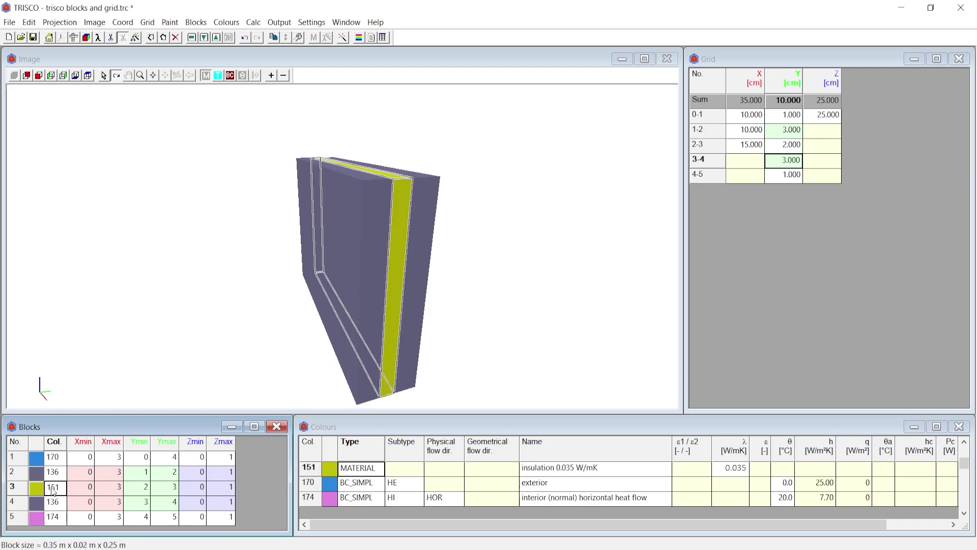
pyautogui.click(221, 41)
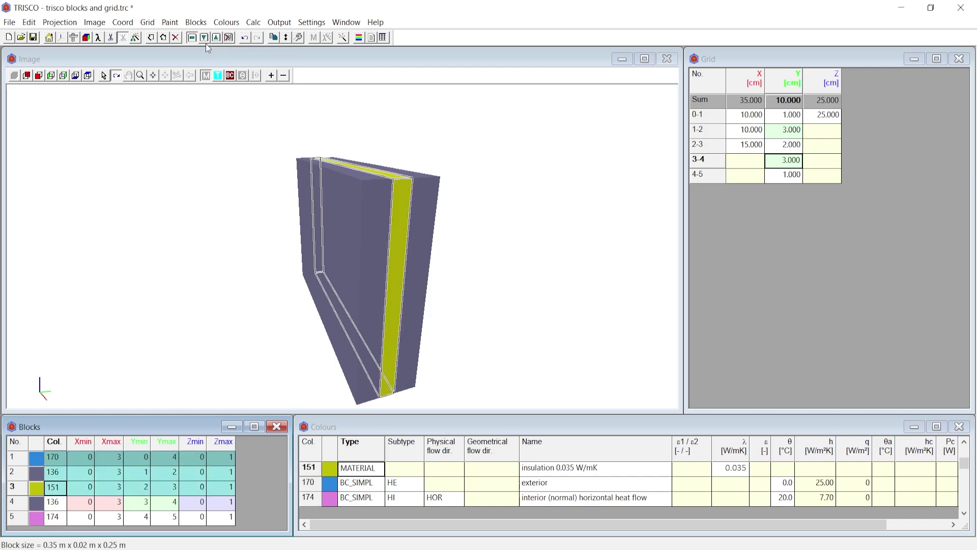
pyautogui.click(205, 41)
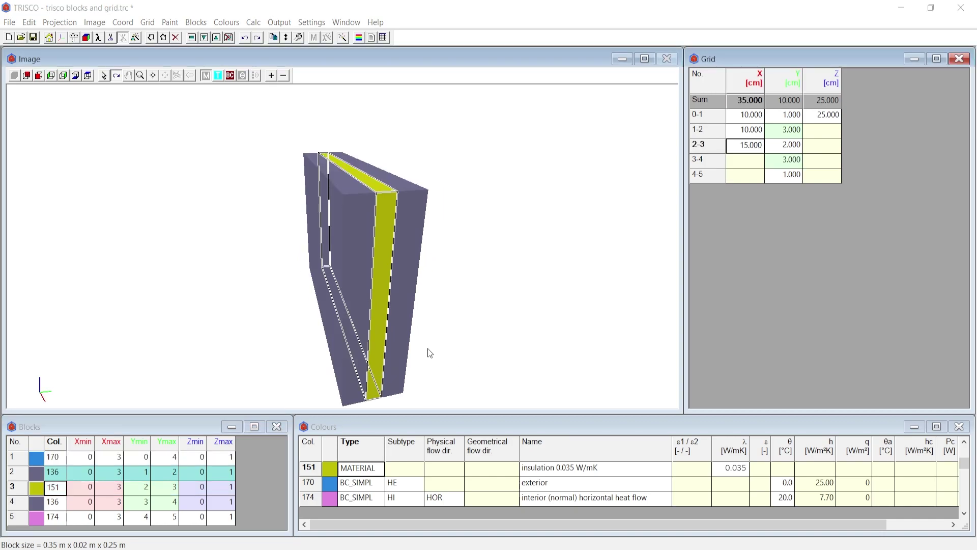
# Merge the X grid meshes 0-1 through 2-3 into a single mesh.
pyautogui.moveTo(340, 197); pyautogui.dragTo(371, 261)
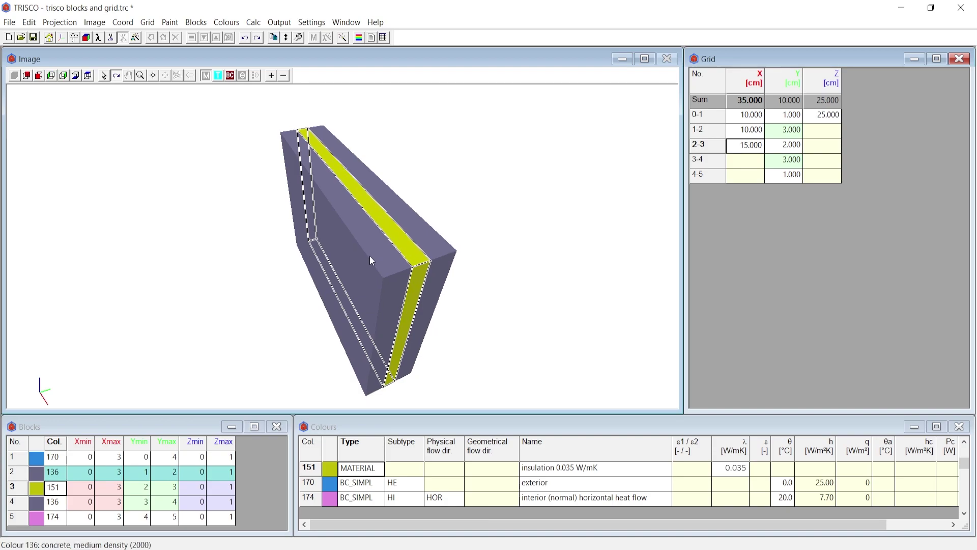
pyautogui.click(739, 117)
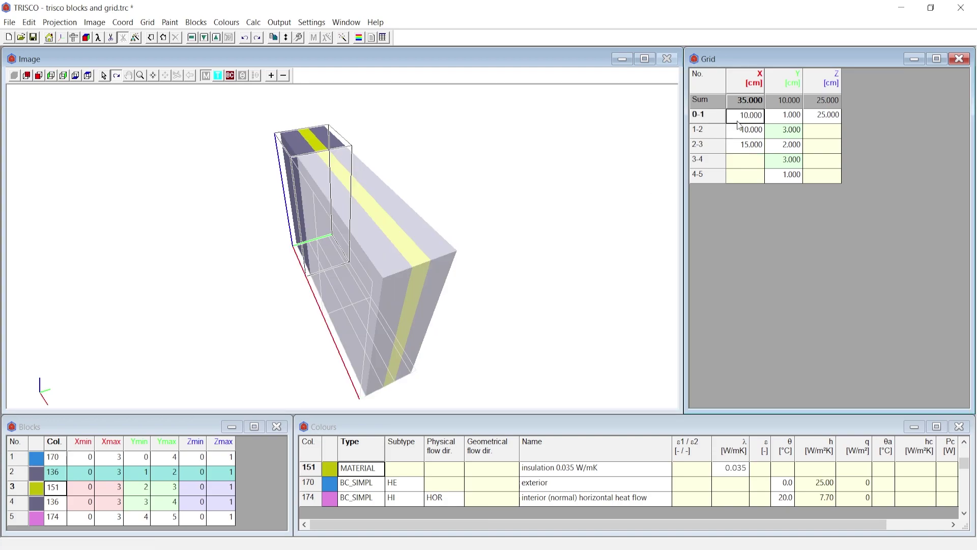
pyautogui.keyDown('shift'); pyautogui.click(738, 146); pyautogui.keyUp('shift')
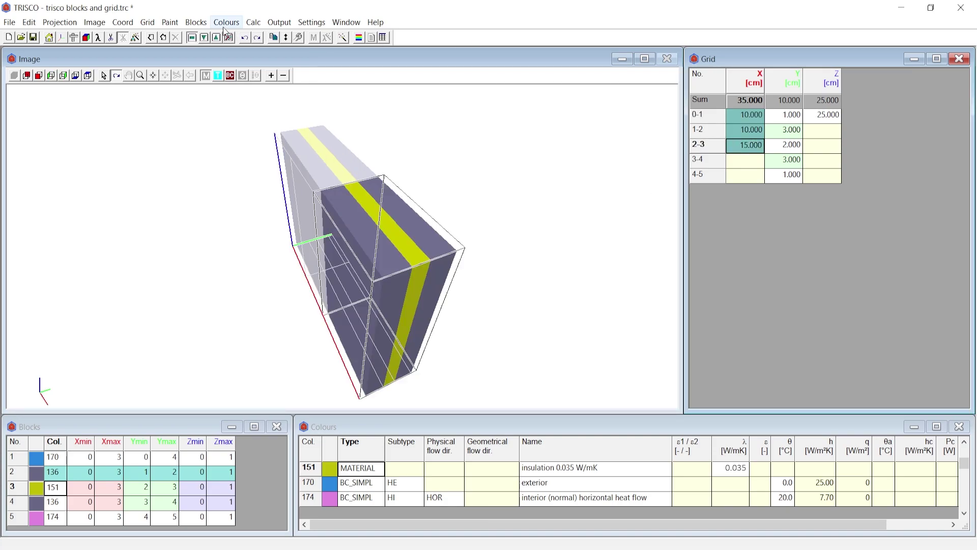
pyautogui.click(147, 22)
pyautogui.click(169, 102)
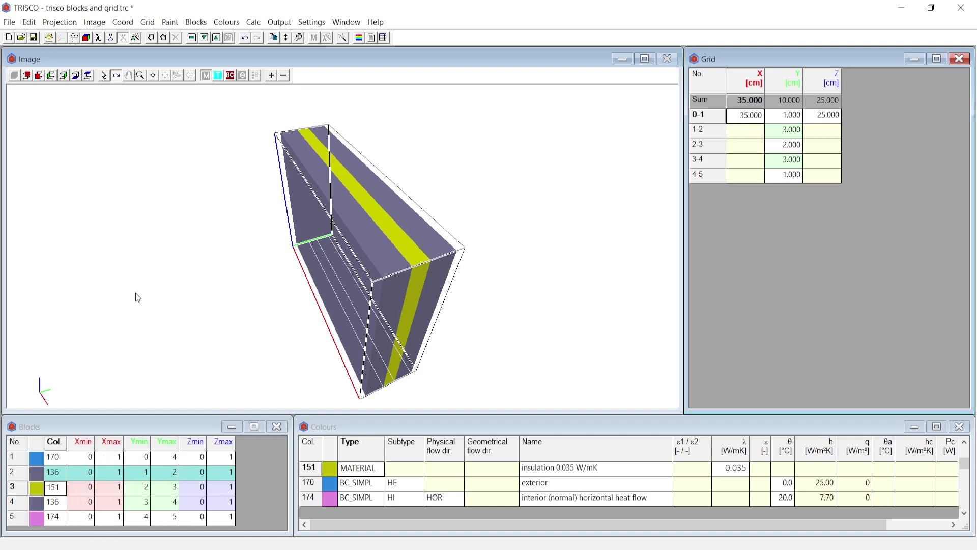
# Split the merged X mesh into 3 subdivisions with the Geometric method and split ratio 1, and undo the split.
pyautogui.click(148, 23)
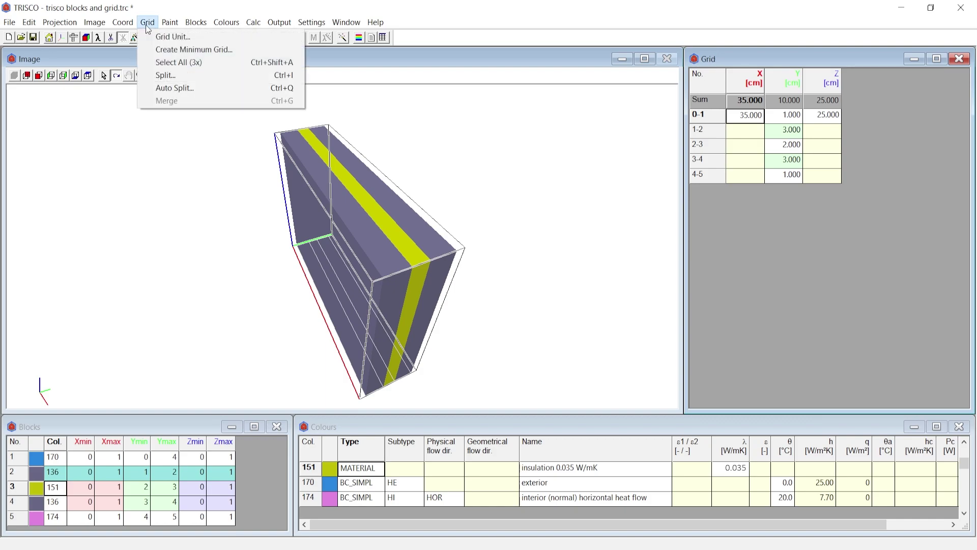
pyautogui.click(162, 75)
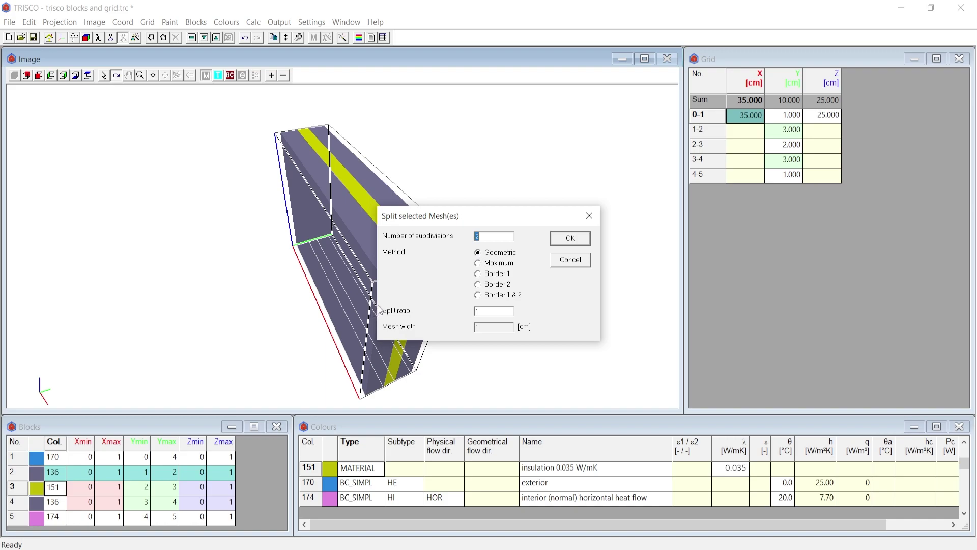
pyautogui.doubleClick(485, 236)
pyautogui.click(570, 239)
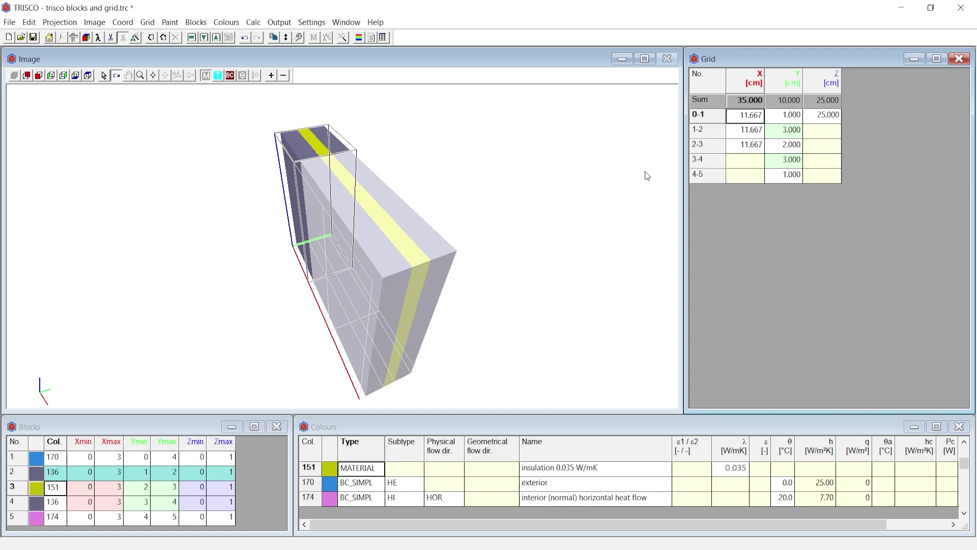
pyautogui.click(756, 134)
pyautogui.click(754, 147)
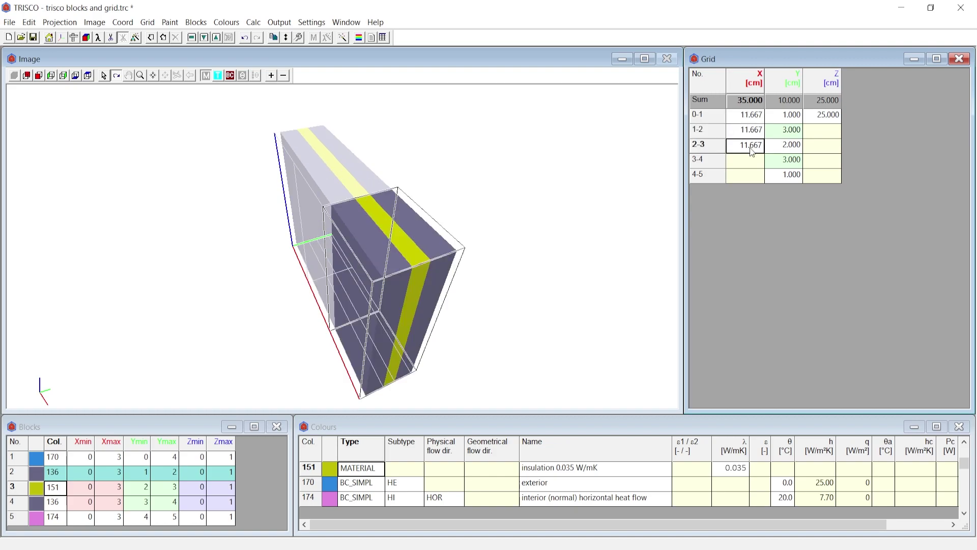
pyautogui.hotkey('ctrl', 'z')
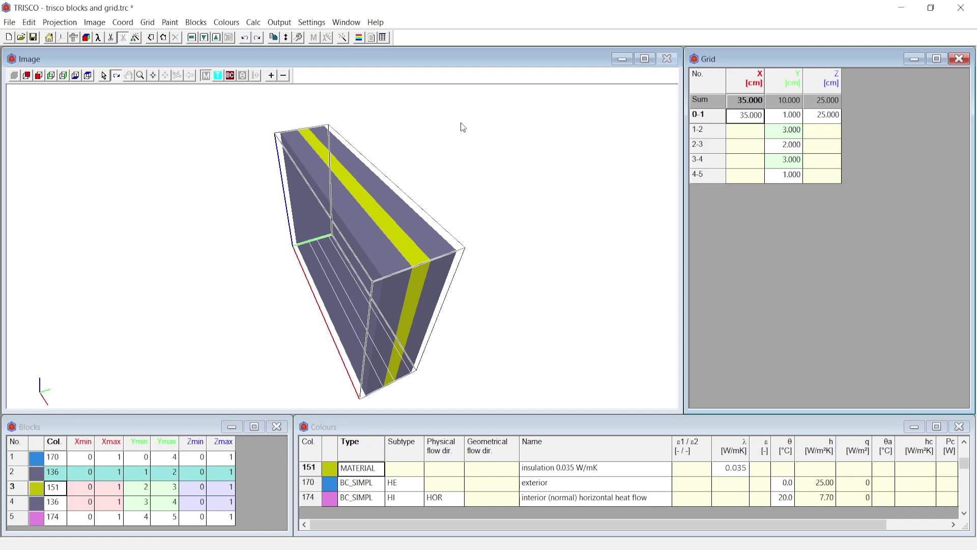
# Split the X mesh with the Maximum method and a mesh width of 5 cm.
pyautogui.click(147, 23)
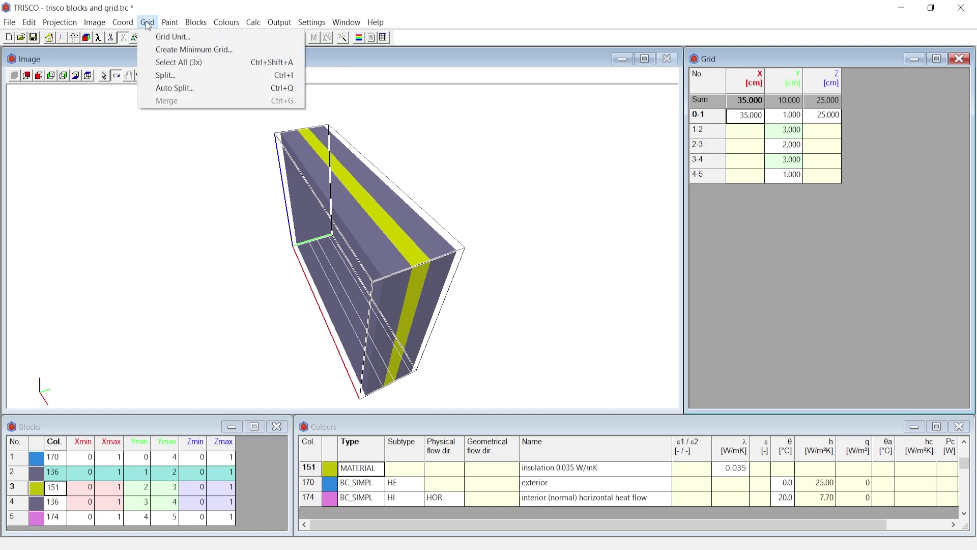
pyautogui.click(176, 75)
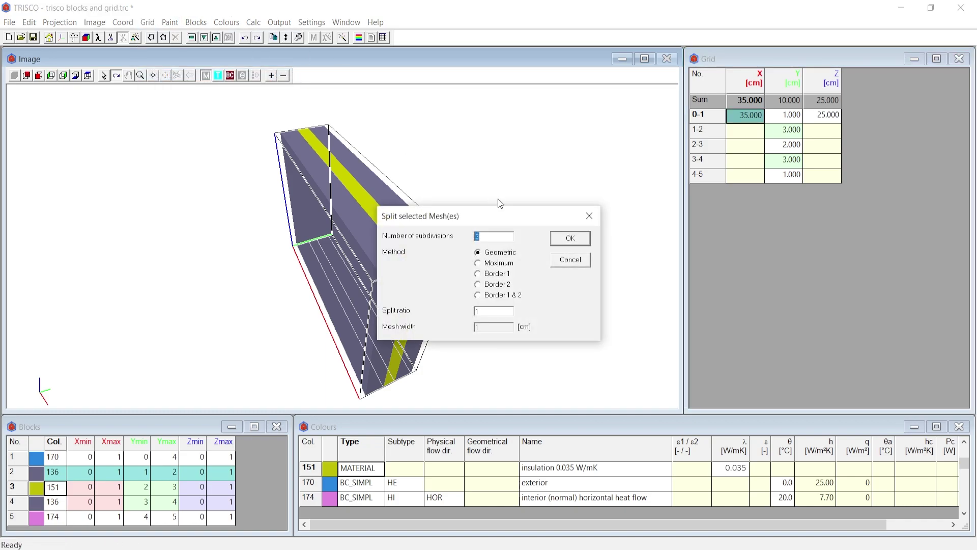
pyautogui.click(500, 263)
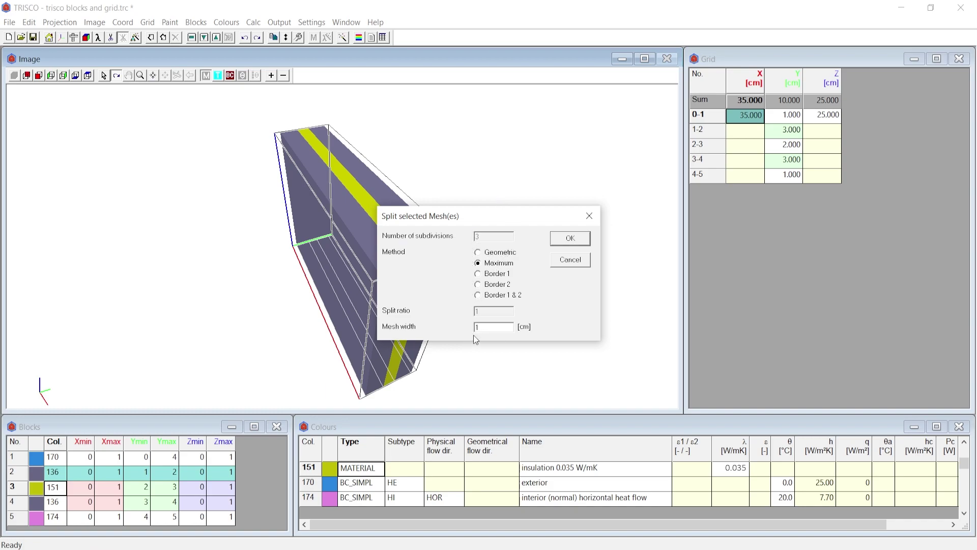
pyautogui.click(484, 328)
pyautogui.write('5')
pyautogui.click(570, 238)
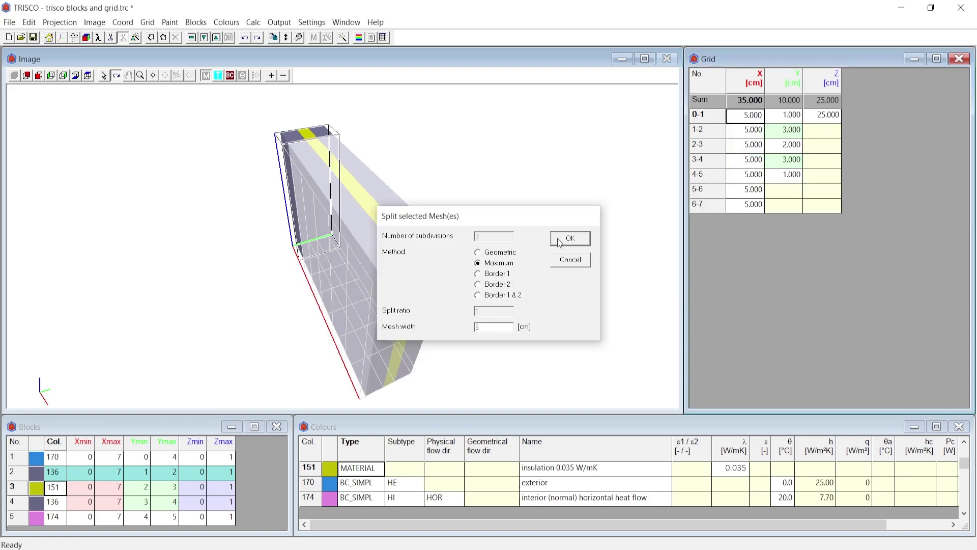
# Highlight the X meshes from 1-2 through 6-7 one after another in the model, and undo the split.
pyautogui.click(753, 132)
pyautogui.click(752, 146)
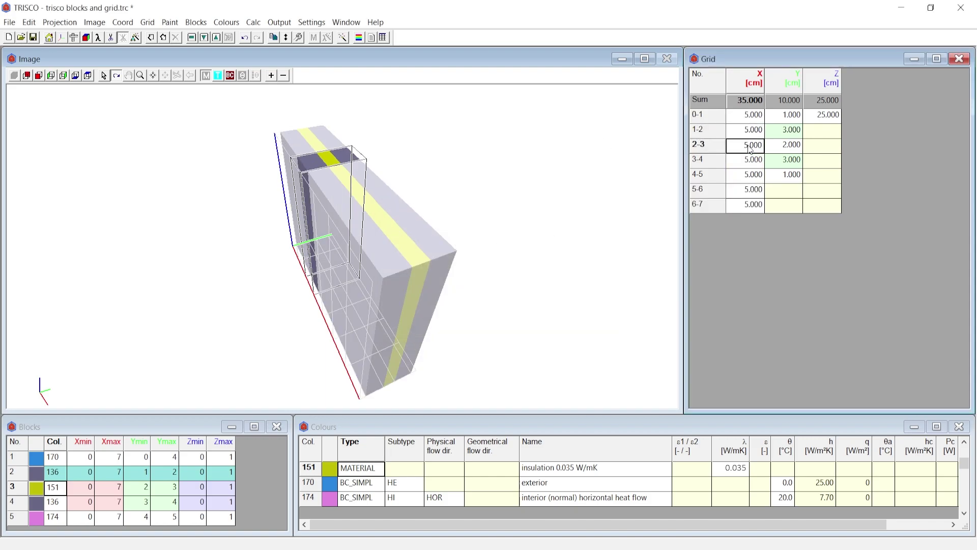
pyautogui.click(752, 161)
pyautogui.click(752, 177)
pyautogui.click(751, 192)
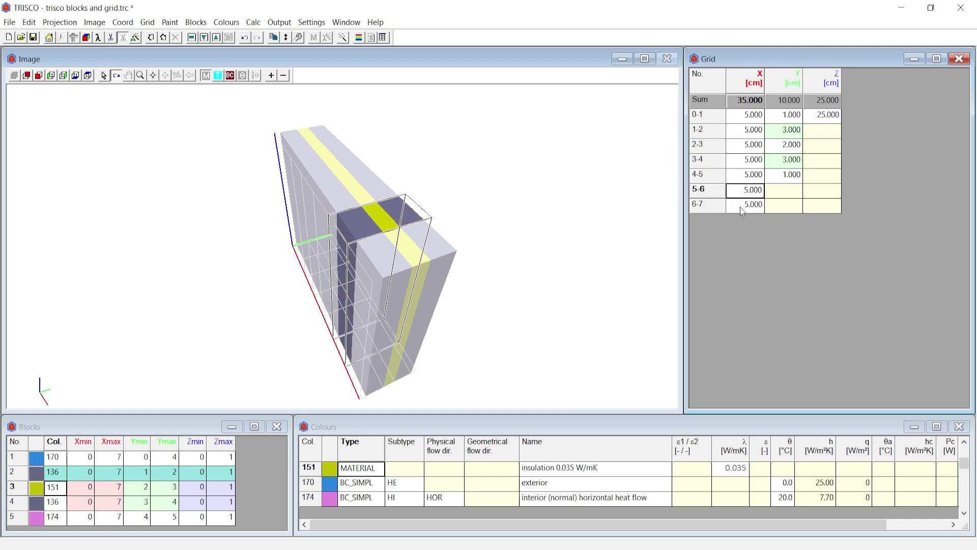
pyautogui.click(748, 206)
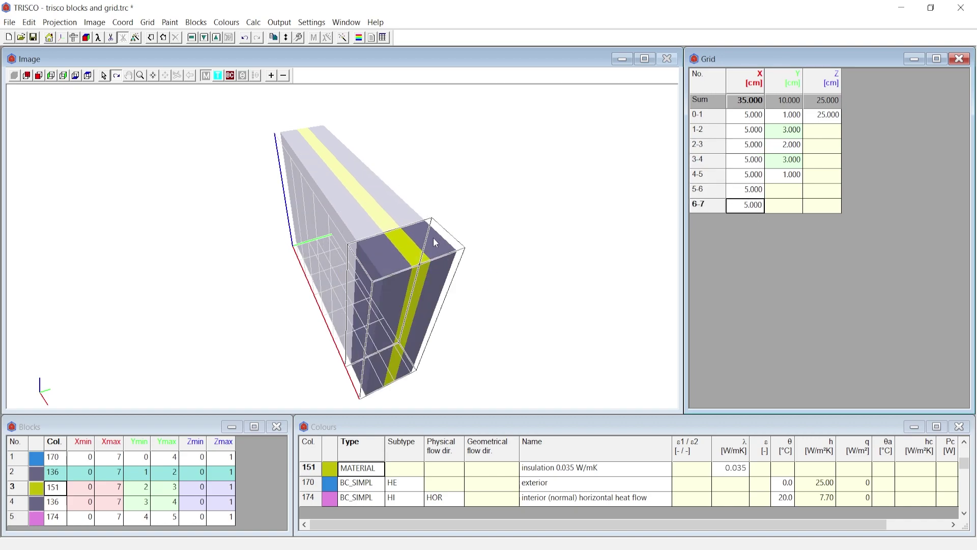
pyautogui.click(462, 252)
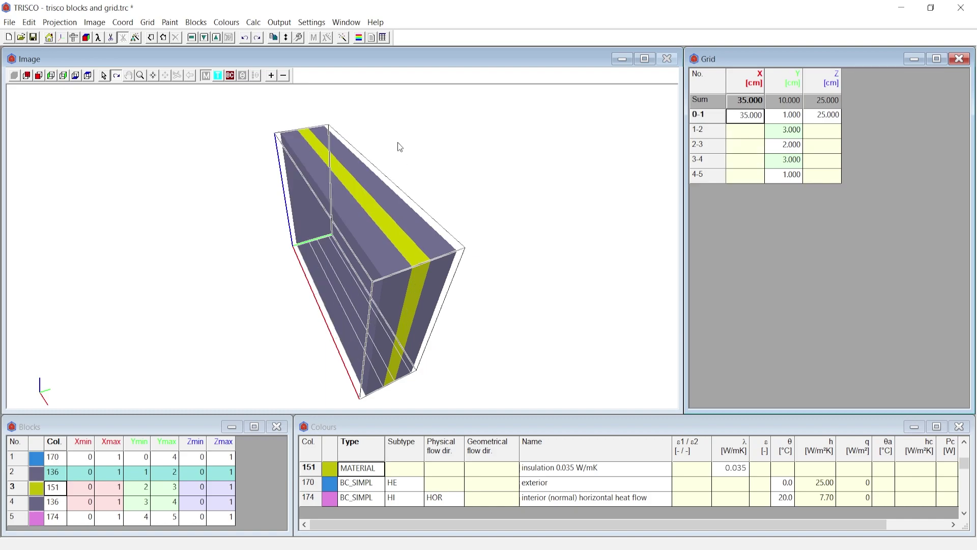
# Split the X mesh with the Border 1 & 2 method and a mesh width of 17 cm, and highlight the new meshes.
pyautogui.hotkey('ctrl', 't')
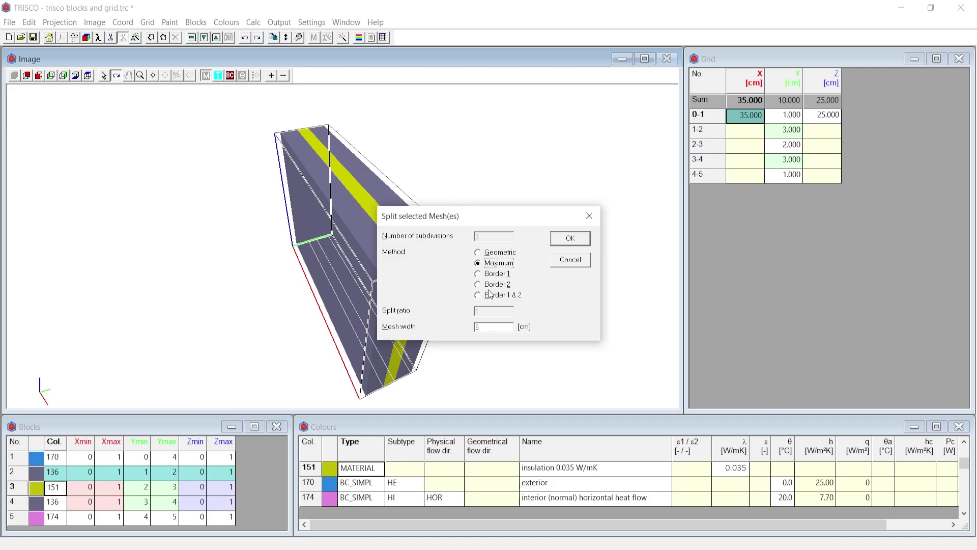
pyautogui.click(478, 297)
pyautogui.press('Tab')
pyautogui.write('17')
pyautogui.click(569, 239)
pyautogui.click(740, 147)
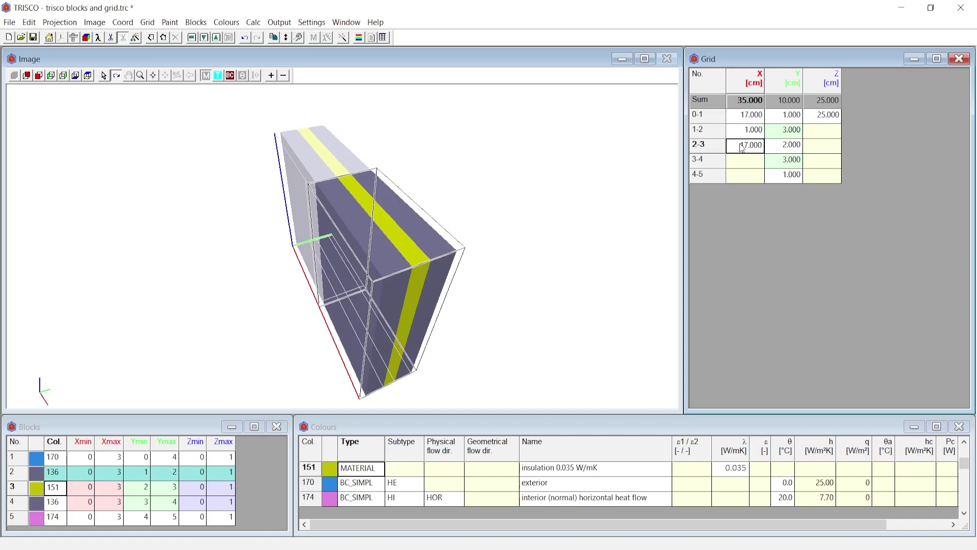
pyautogui.click(741, 133)
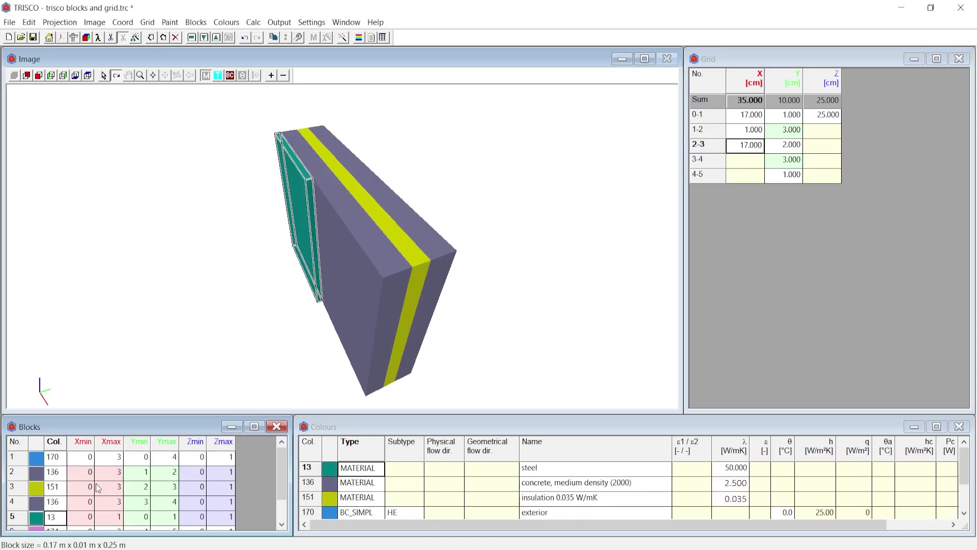
# Set the steel block's extents to Xmin 1, Xmax 2, Ymin 2 and Ymax 3 so it lies inside the insulation layer.
pyautogui.click(80, 520)
pyautogui.write('1')
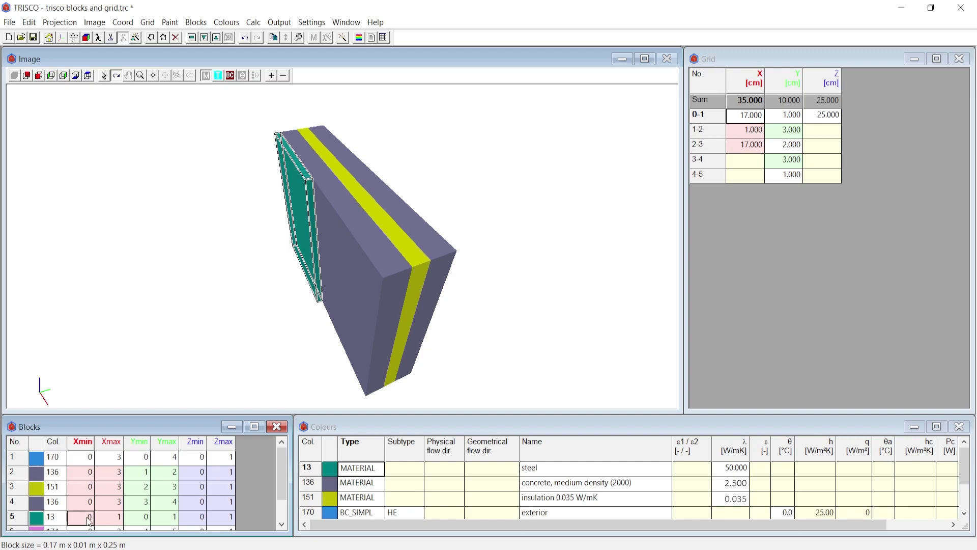
pyautogui.click(108, 519)
pyautogui.click(145, 521)
pyautogui.write('2')
pyautogui.click(165, 520)
pyautogui.write('3')
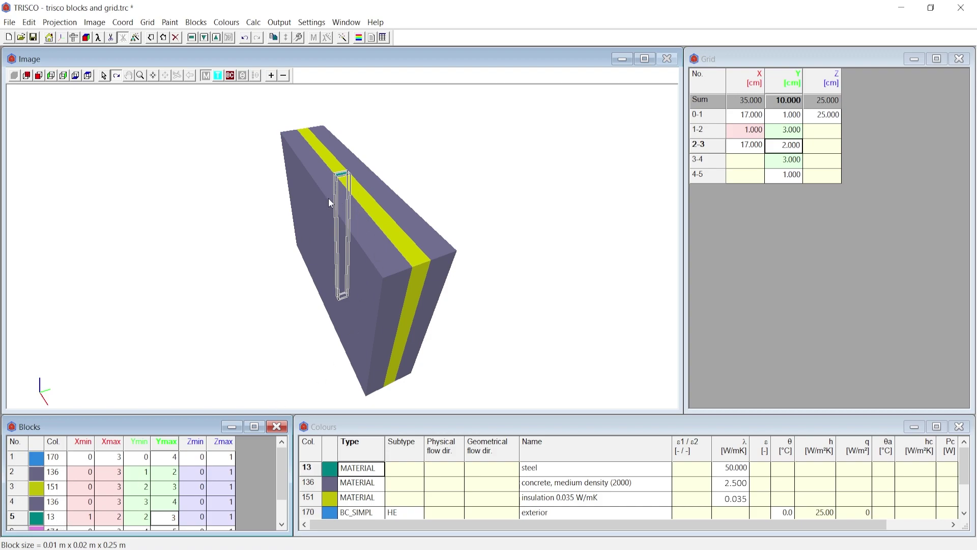
pyautogui.press('Return')
# Auto-split the X and Y grids with split distance 1 cm for meshes up to 5 cm and split ratio 1.5 for larger ones.
pyautogui.click(149, 23)
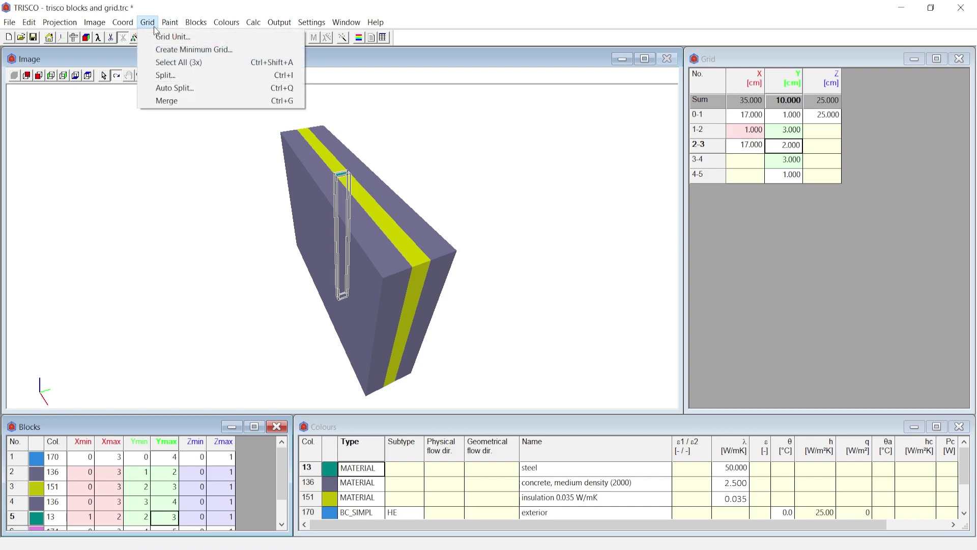
pyautogui.click(170, 89)
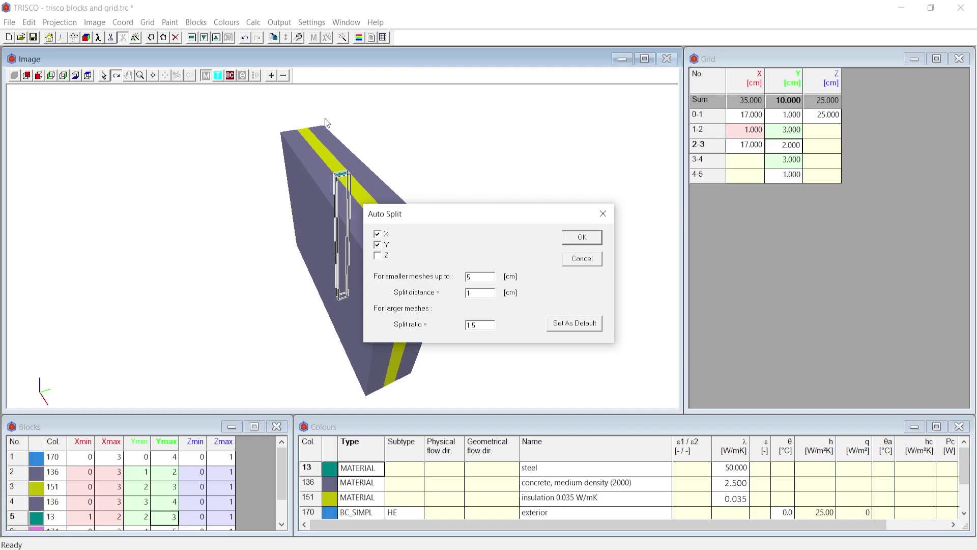
pyautogui.click(582, 237)
pyautogui.moveTo(366, 210); pyautogui.dragTo(414, 254)
# Examine the auto-split X meshes from 0-1 through 12-13 one after another in the model.
pyautogui.click(745, 124)
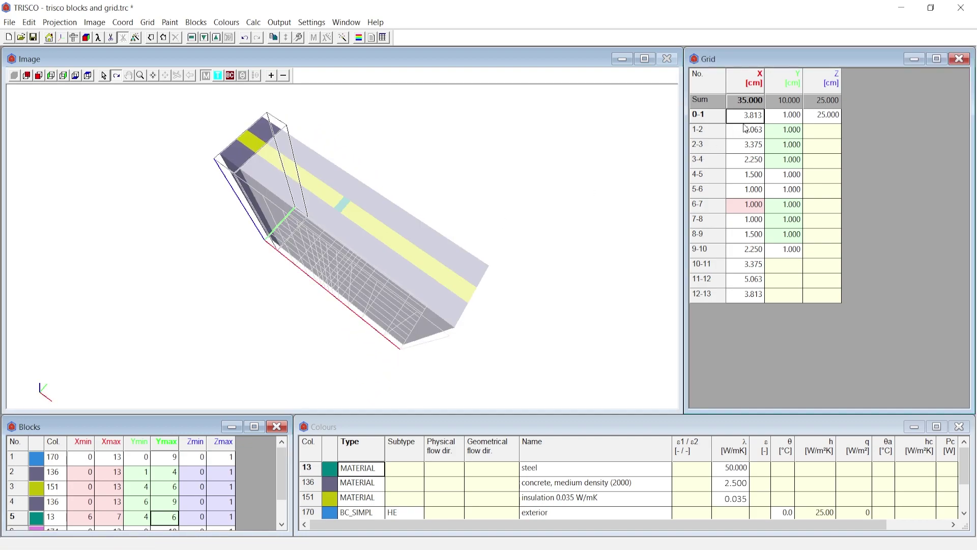
pyautogui.click(746, 130)
pyautogui.click(747, 145)
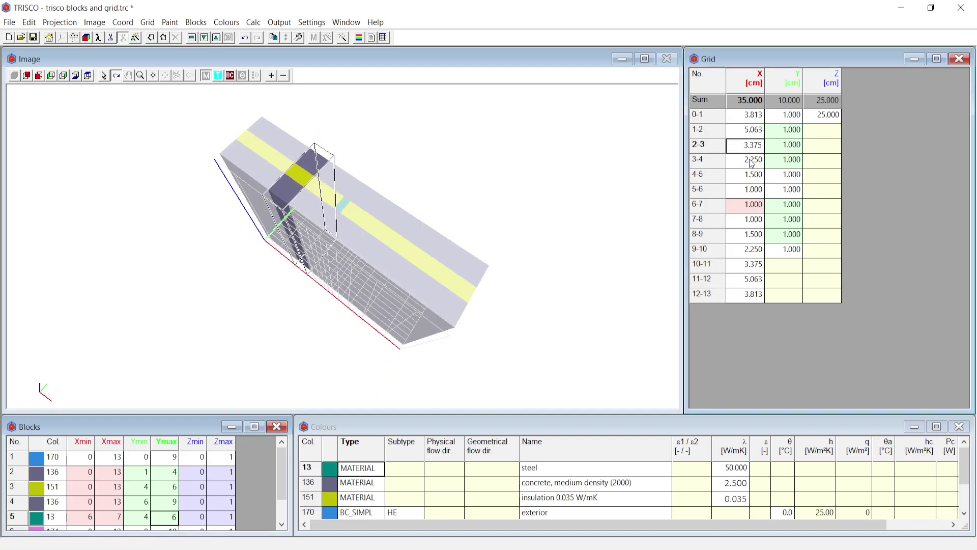
pyautogui.click(753, 160)
pyautogui.click(752, 175)
pyautogui.click(752, 190)
pyautogui.scroll(3, 281, 286)
pyautogui.scroll(-3, 336, 281)
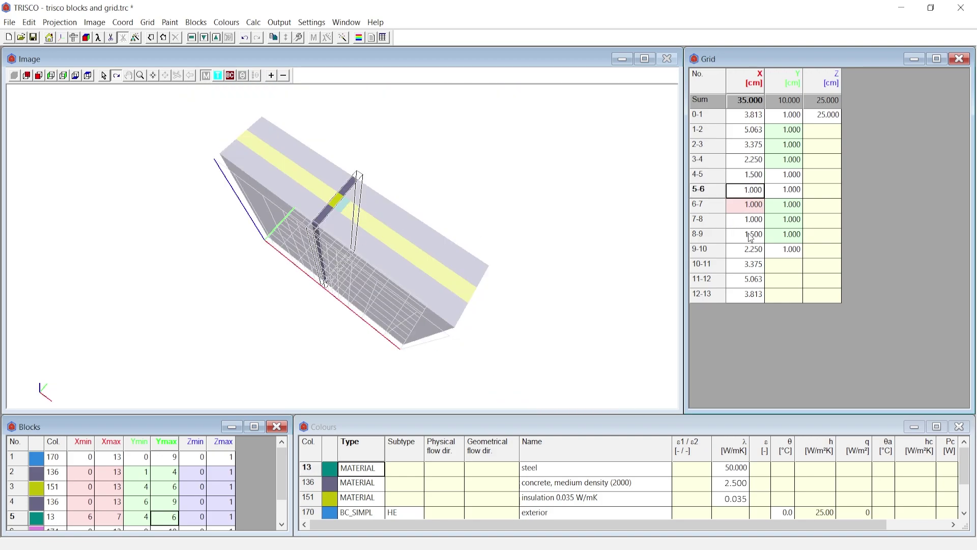
pyautogui.click(747, 220)
pyautogui.click(747, 234)
pyautogui.click(748, 249)
pyautogui.click(749, 265)
pyautogui.click(749, 279)
pyautogui.click(749, 294)
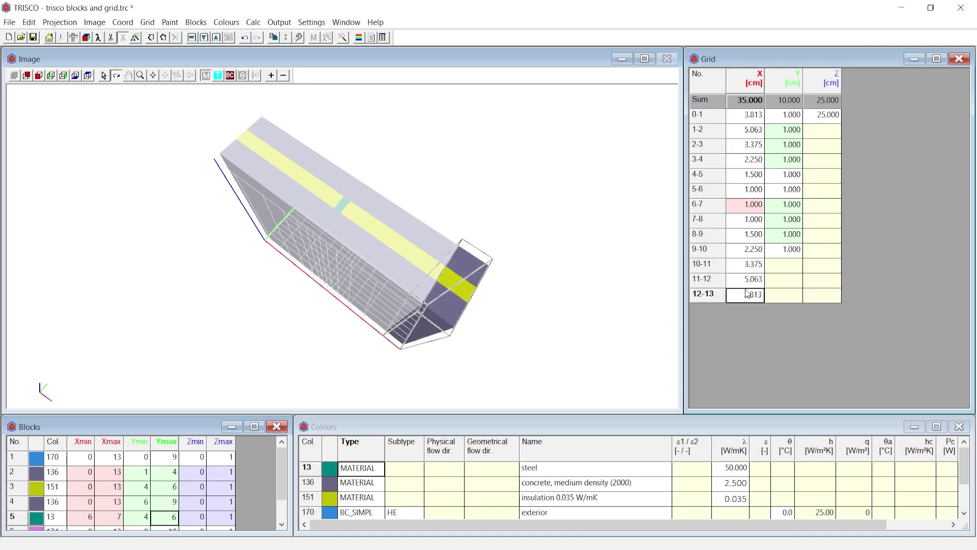
pyautogui.moveTo(563, 283); pyautogui.dragTo(435, 131)
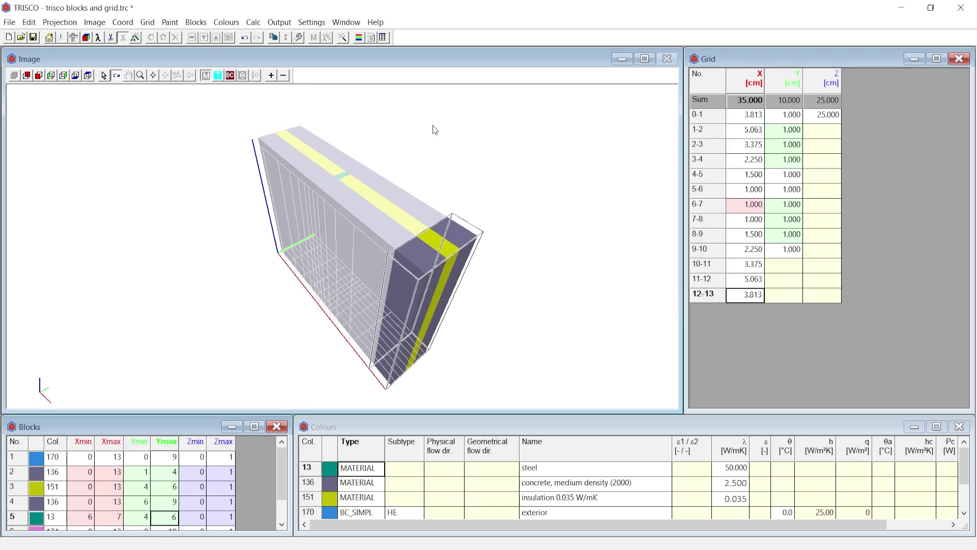
# Calculate the temperature distribution of the wall, and create the minimum grid in X, Y and Z.
pyautogui.click(344, 38)
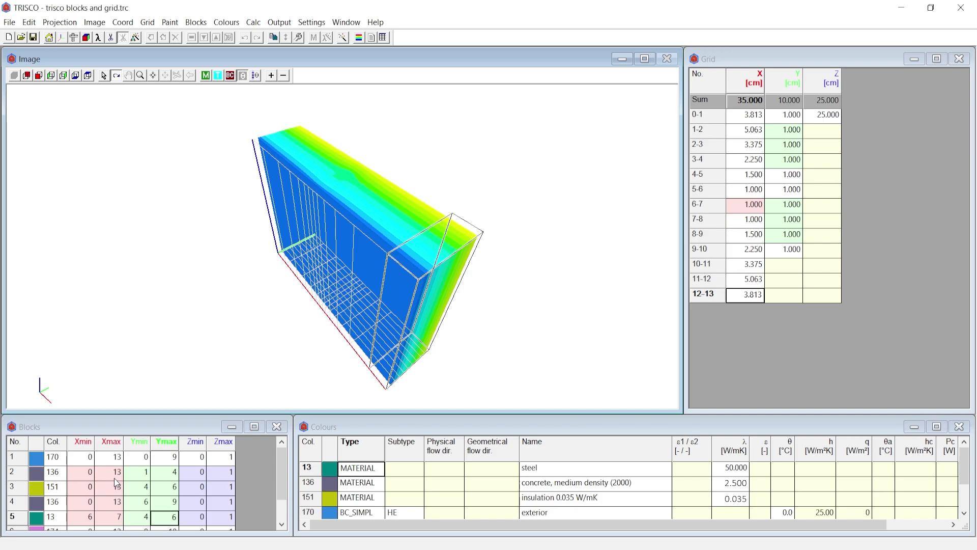
pyautogui.click(152, 24)
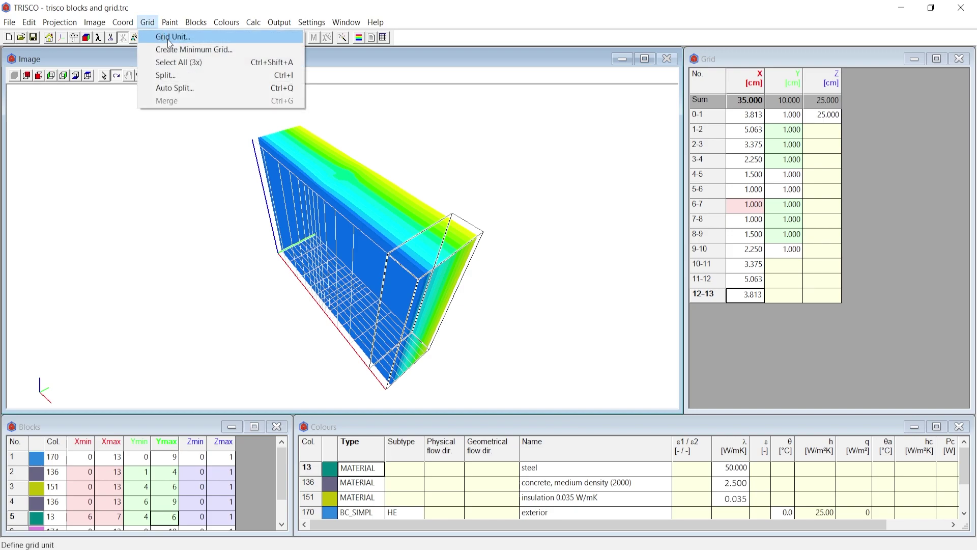
pyautogui.click(171, 49)
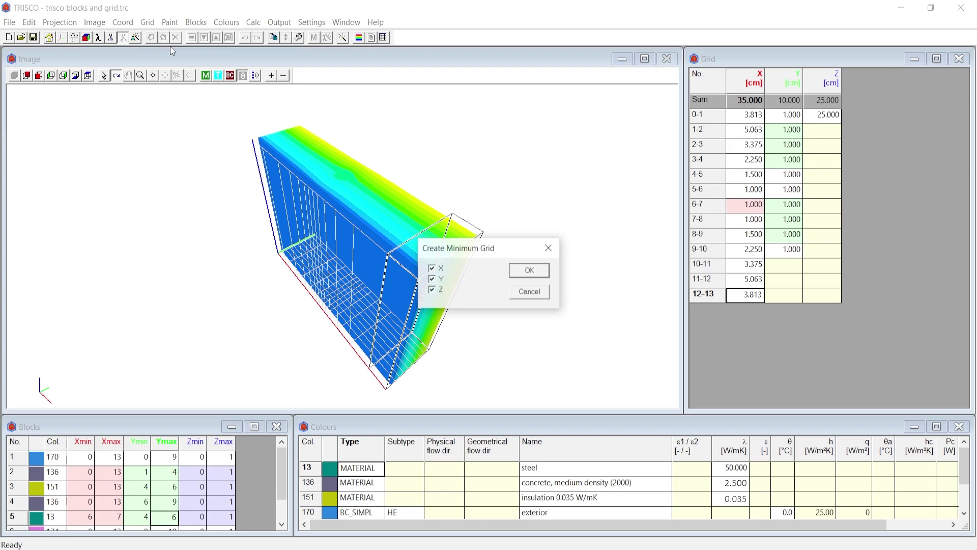
pyautogui.click(524, 273)
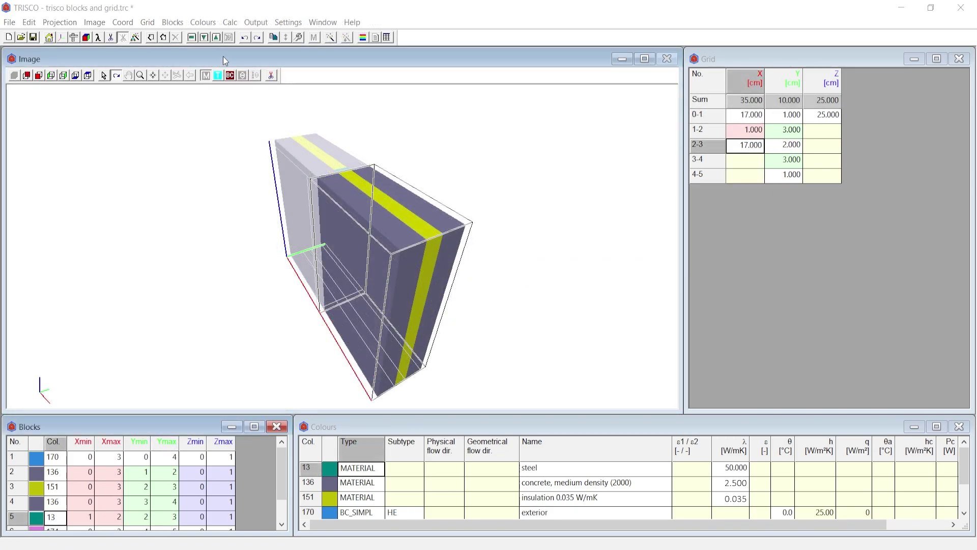
# Set the grid unit to 0.001 m and transform the existing grid widths to it.
pyautogui.click(148, 22)
pyautogui.click(163, 35)
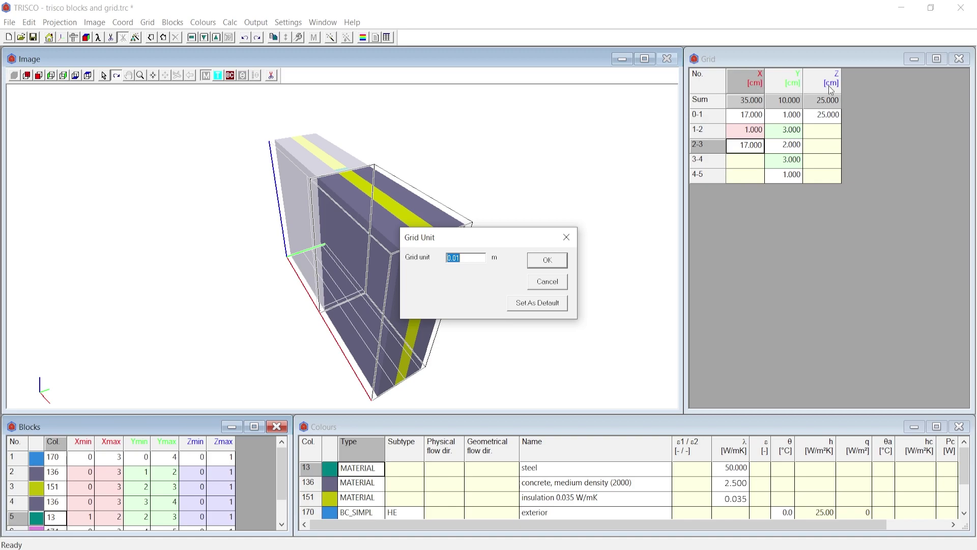
pyautogui.write('0.00')
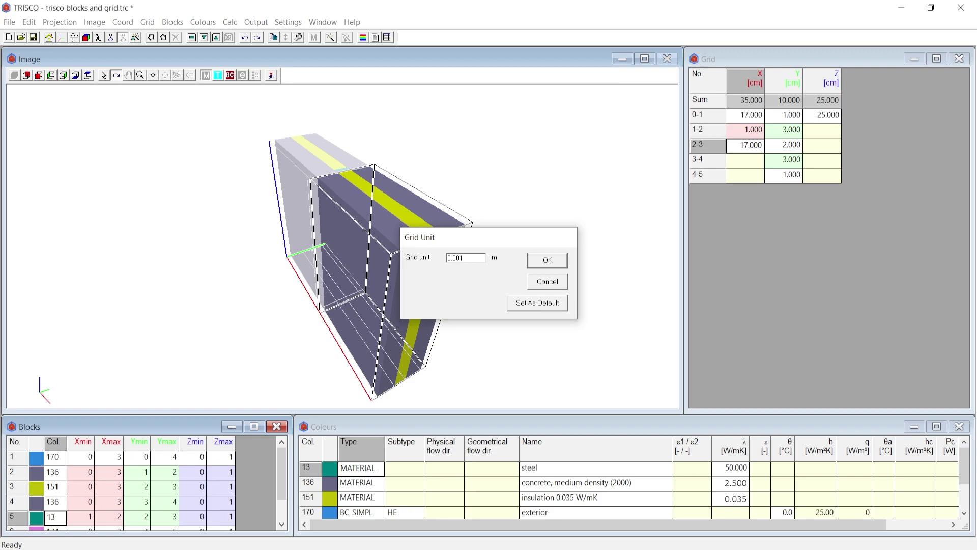
pyautogui.press('Return')
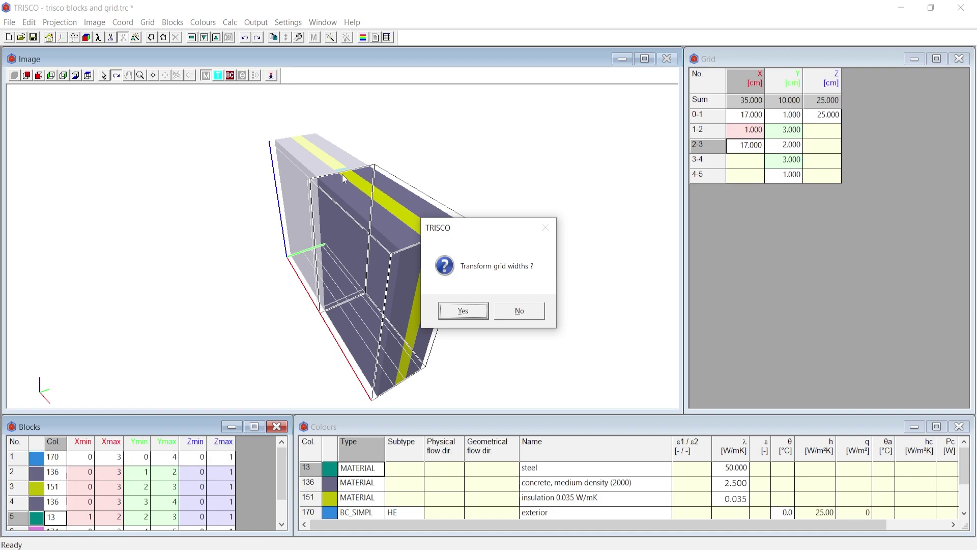
pyautogui.click(464, 311)
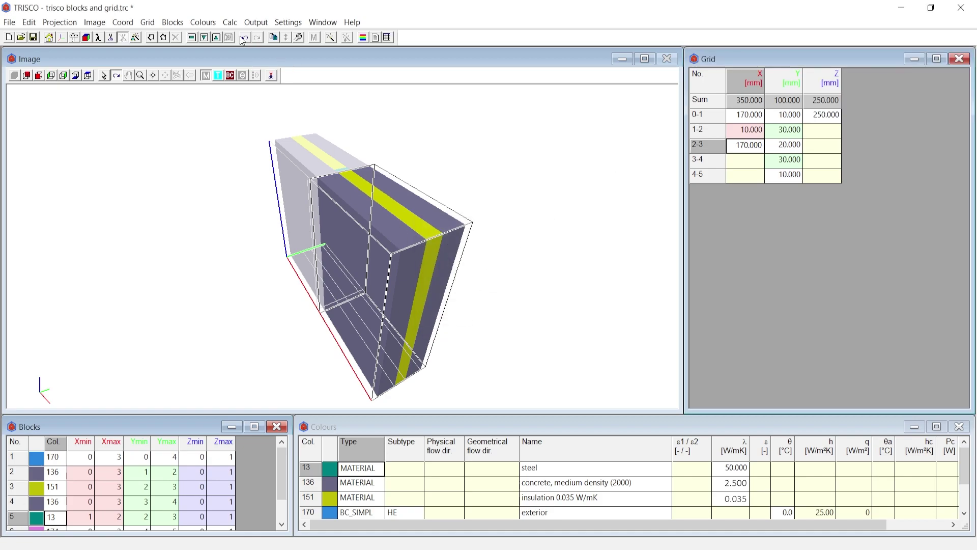
# Translate the steel block by 100 mm in the X direction.
pyautogui.click(172, 22)
pyautogui.click(203, 105)
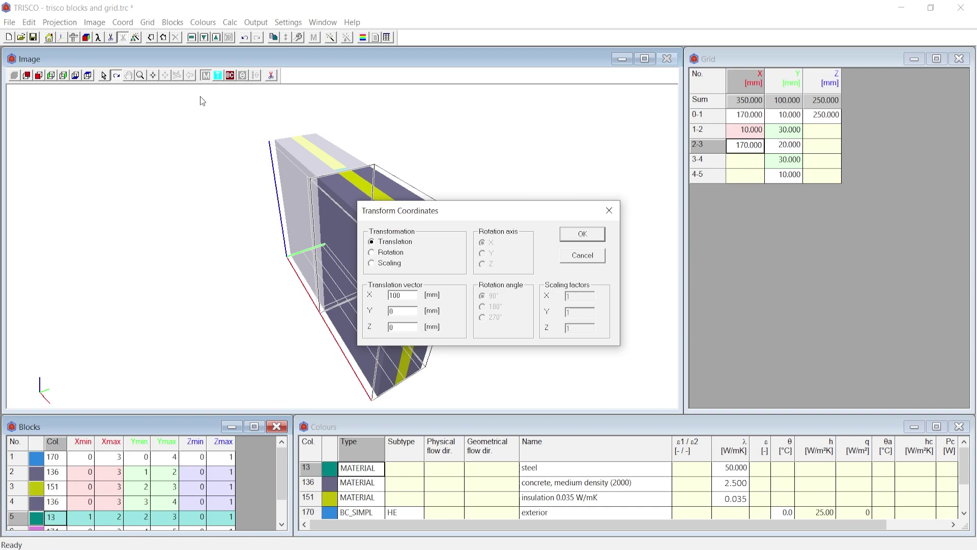
pyautogui.moveTo(402, 295); pyautogui.dragTo(390, 297)
pyautogui.write('100')
pyautogui.click(580, 235)
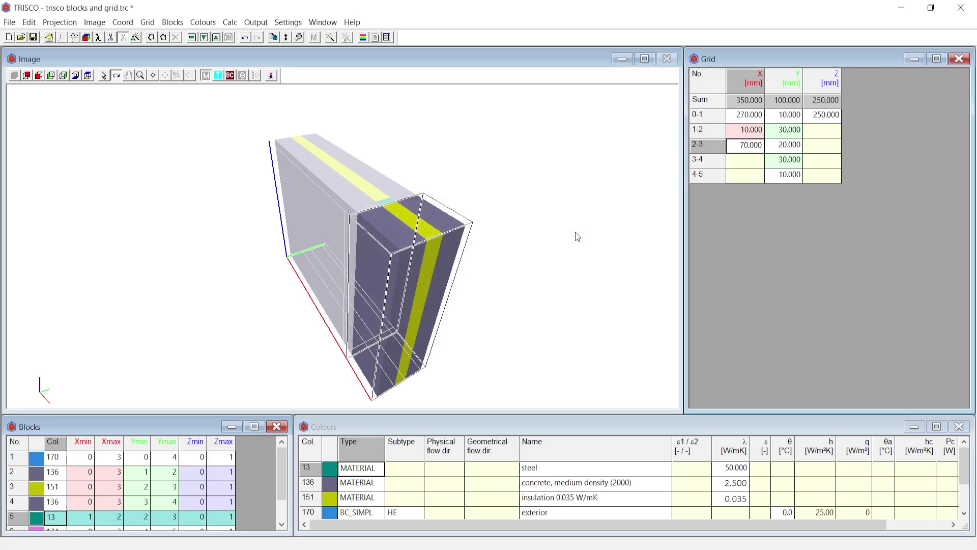
# Review the coordinate transformation options for the steel block, and undo its translation.
pyautogui.click(173, 22)
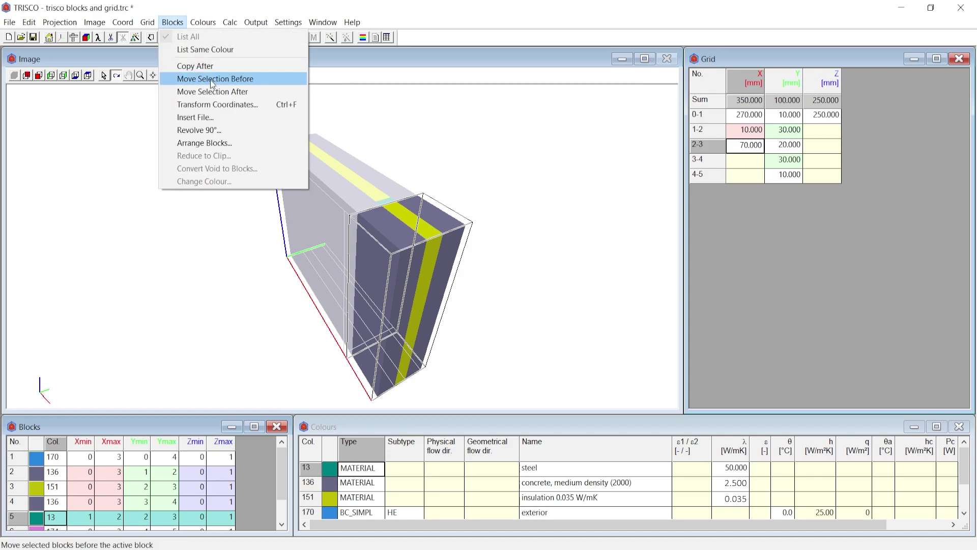
pyautogui.click(234, 100)
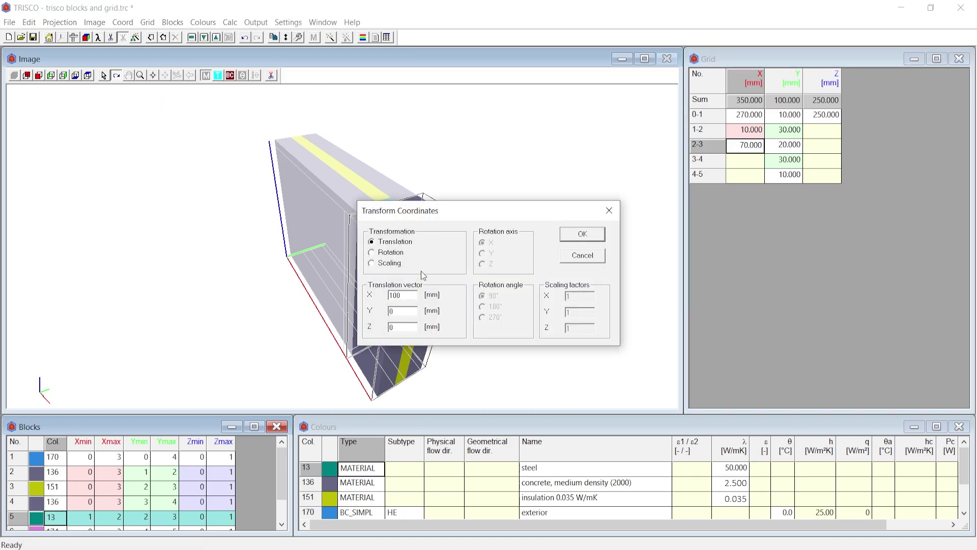
pyautogui.click(604, 235)
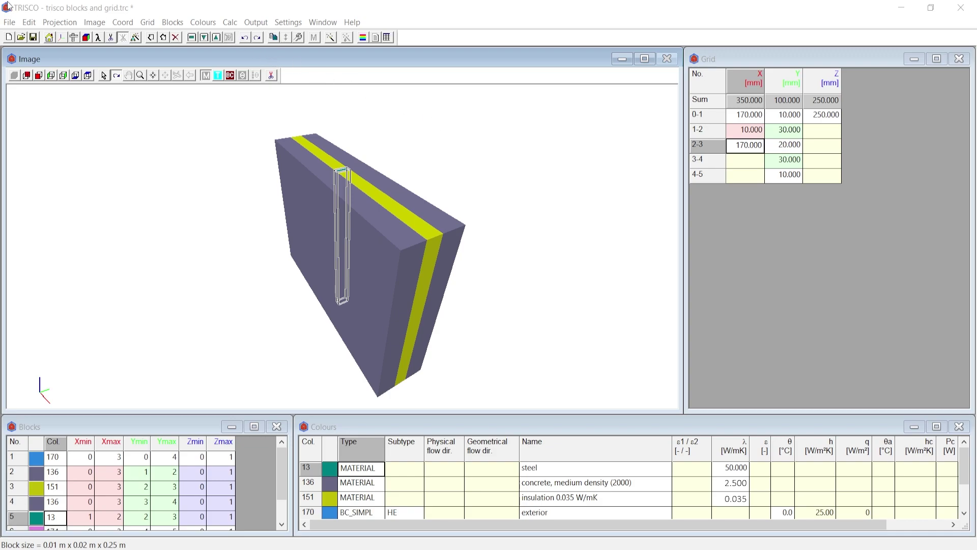
# Show the model's grid as a list of coordinates, and switch back to the grid mesh widths.
pyautogui.click(29, 22)
pyautogui.click(48, 47)
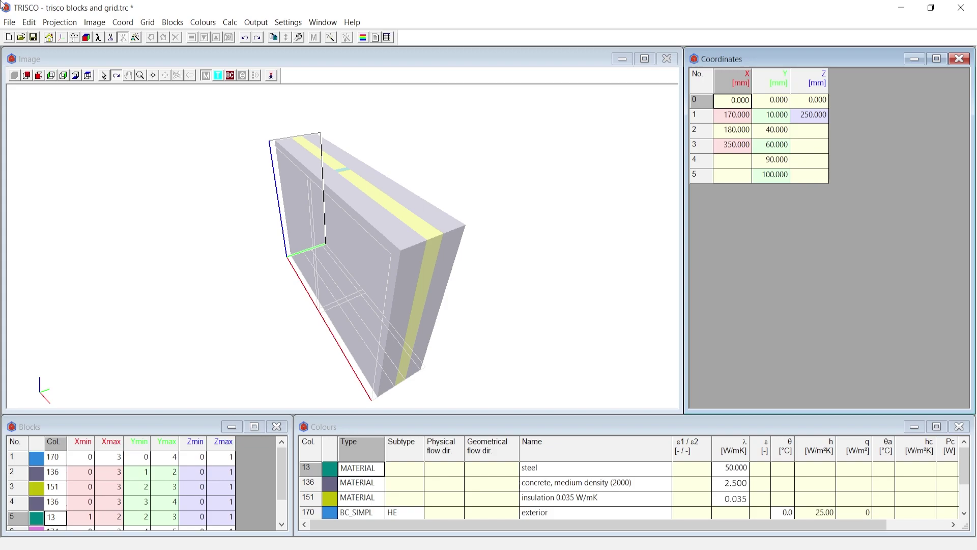
pyautogui.click(29, 23)
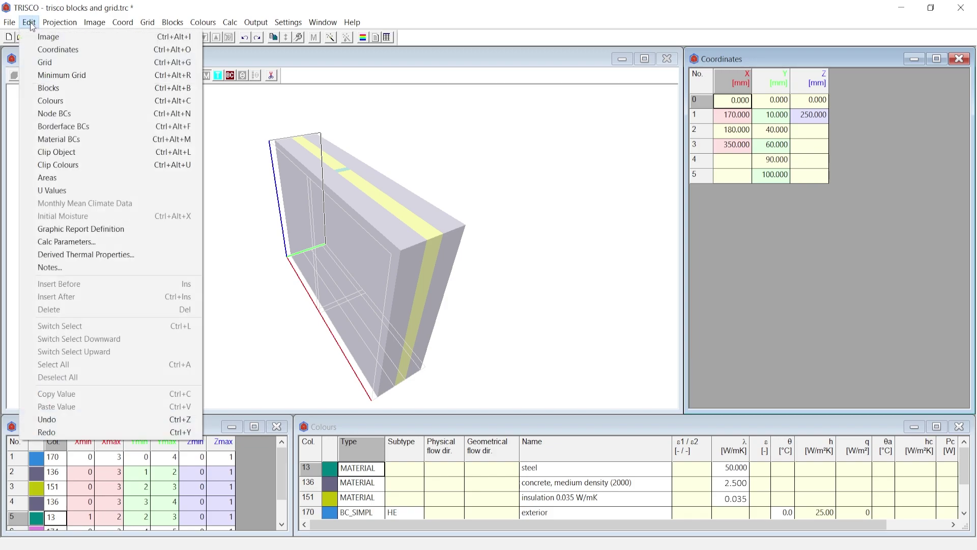
pyautogui.click(48, 62)
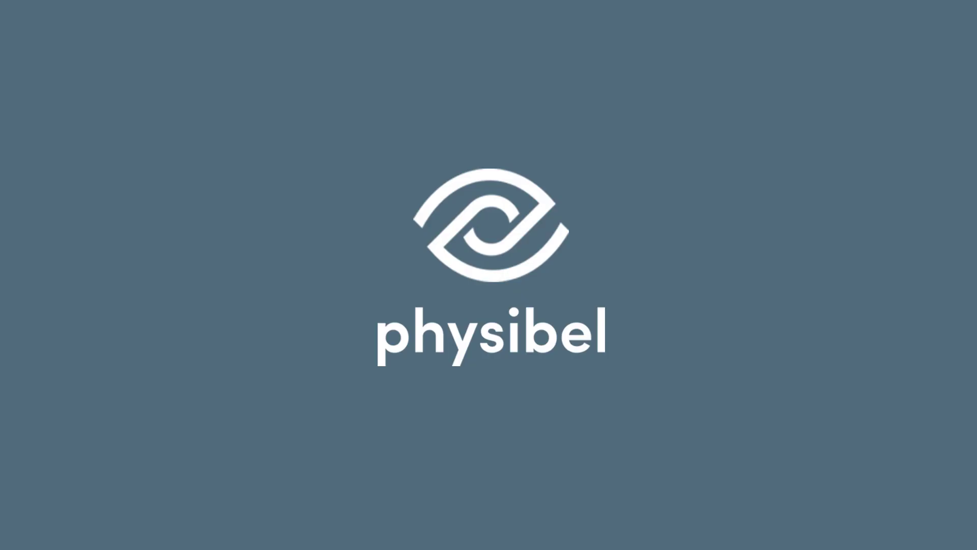